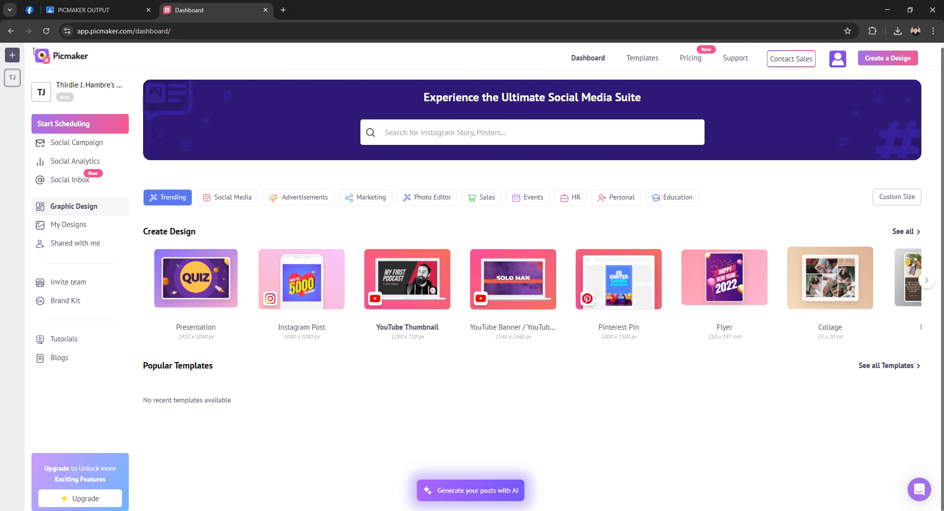
Create a new YouTube Thumbnail design at 1280 x 720 px
left_click(408, 329)
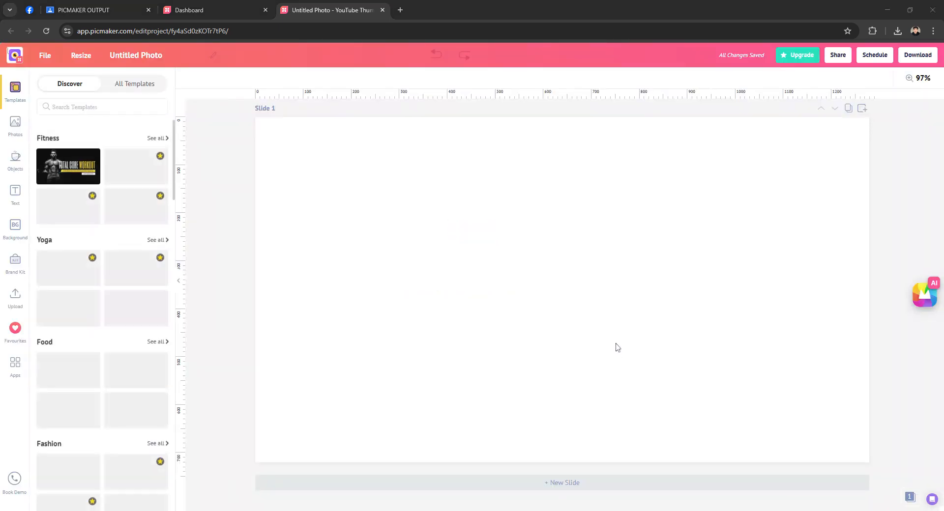
left_click(263, 327)
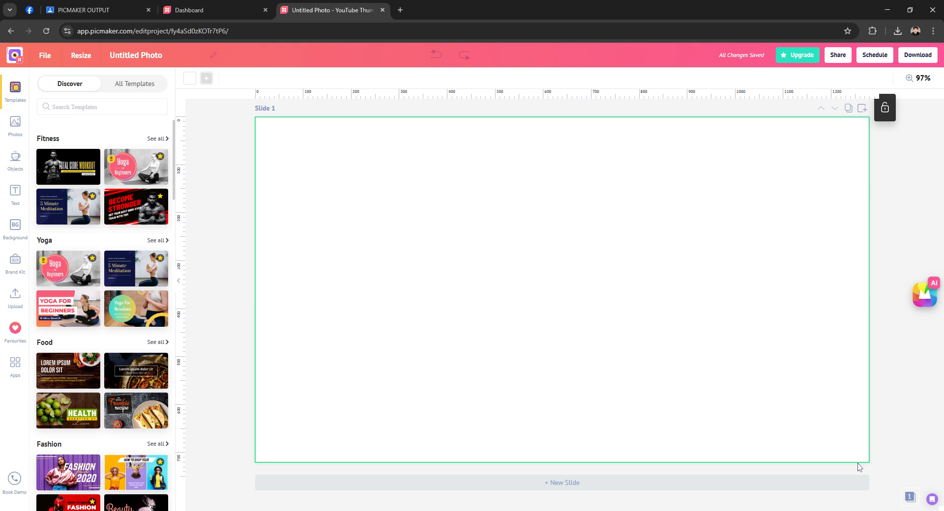
left_click(890, 406)
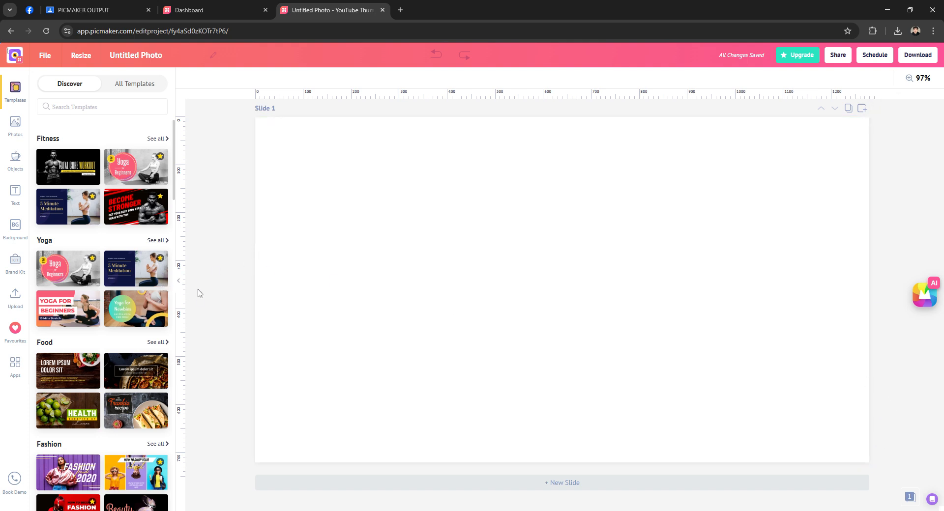
scroll(172, 182, "down", 4)
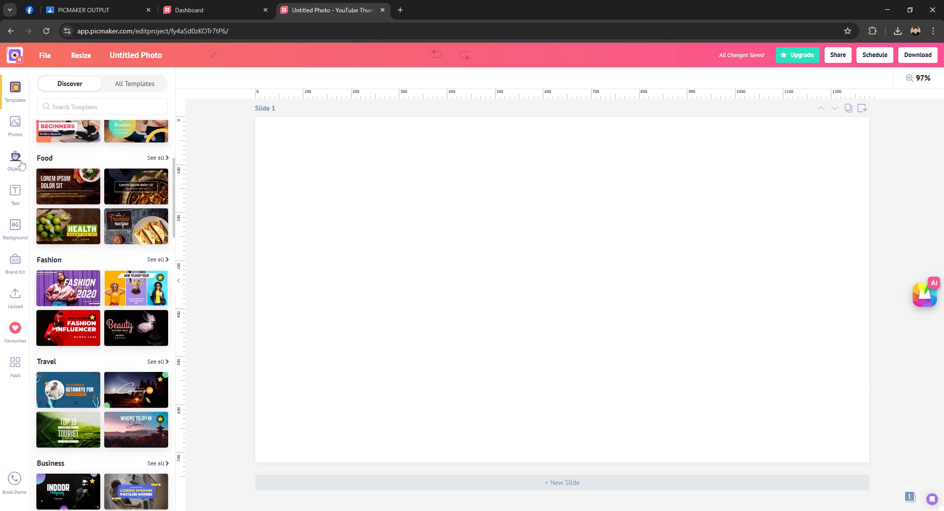
left_click(14, 129)
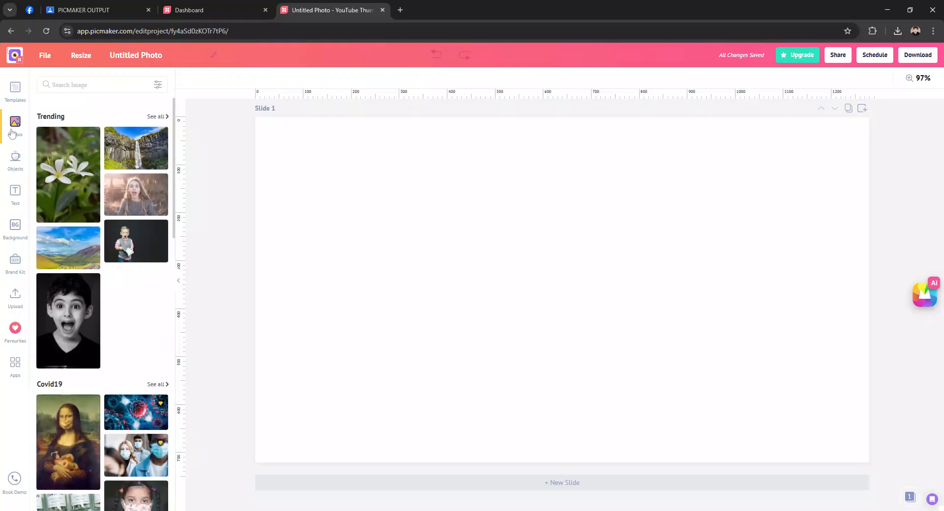
left_click(15, 231)
left_click(15, 261)
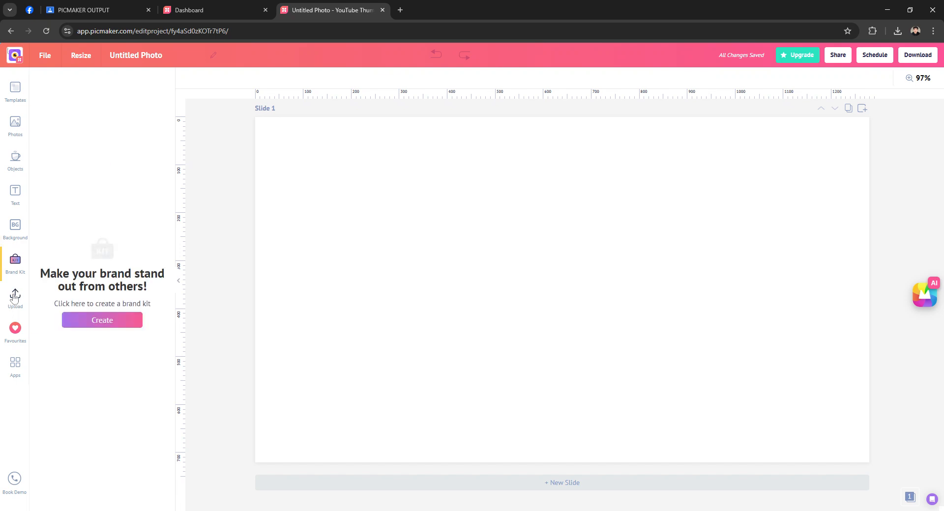
Add the purple-and-pink brushed background image from the uploaded files to the slide
left_click(15, 296)
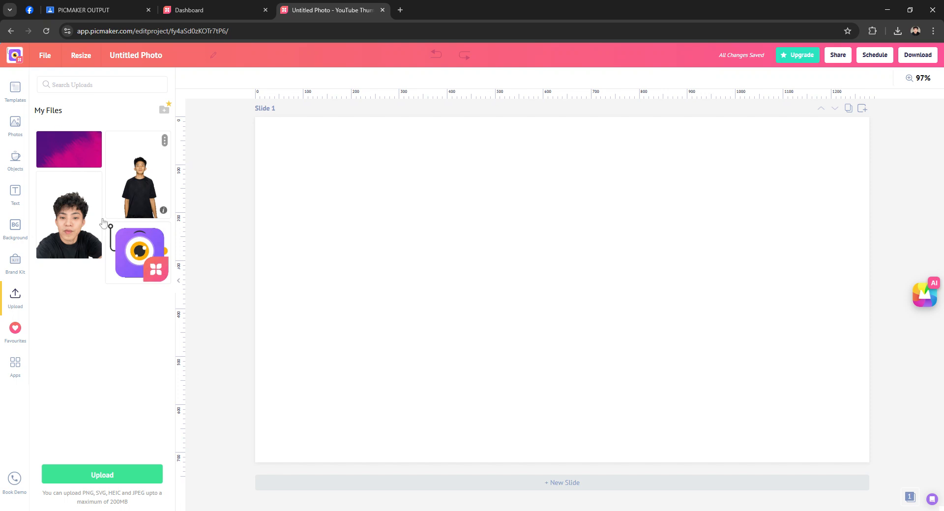
left_click(99, 478)
left_click(69, 163)
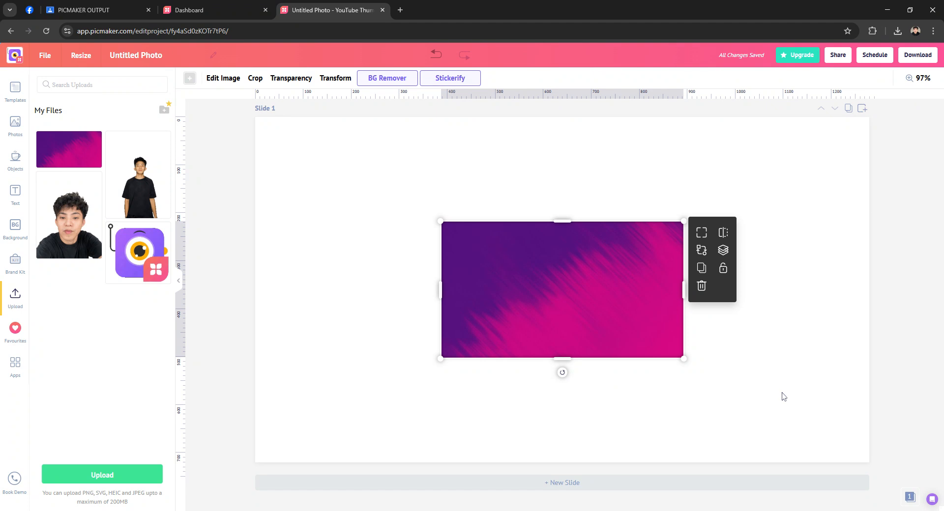
left_click(747, 319)
Move and enlarge the purple-and-pink image until it covers the whole slide as its background
left_click(543, 261)
left_click_drag(618, 303, 494, 250)
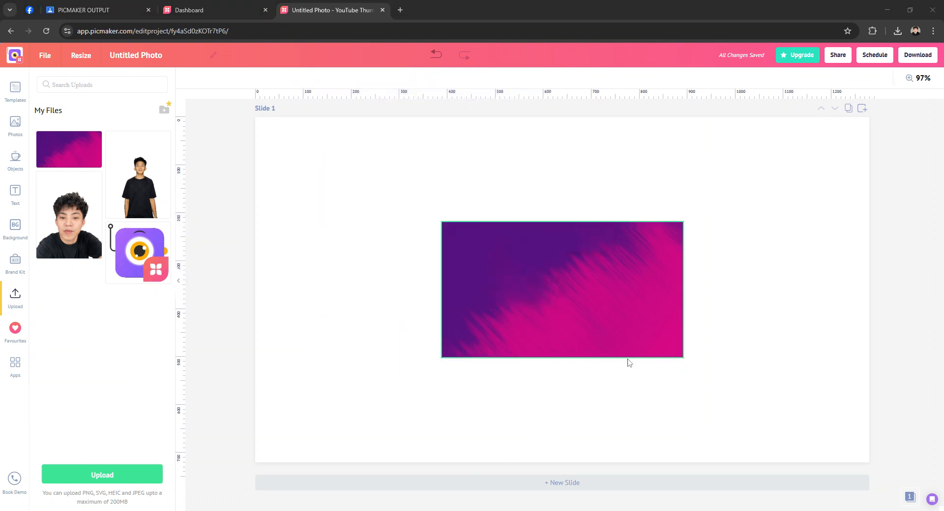
left_click(608, 426)
left_click_drag(572, 312, 392, 202)
left_click_drag(496, 254, 877, 477)
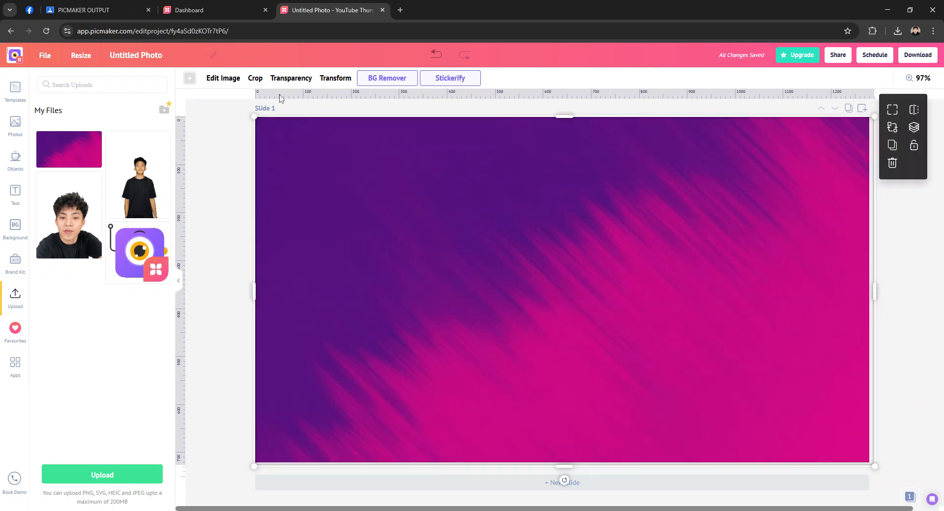
left_click_drag(254, 115, 250, 123)
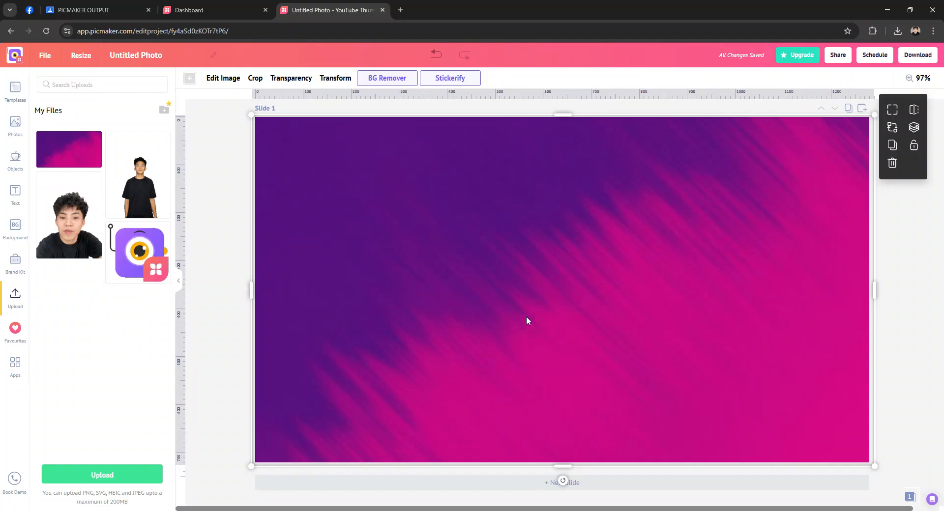
left_click(919, 311)
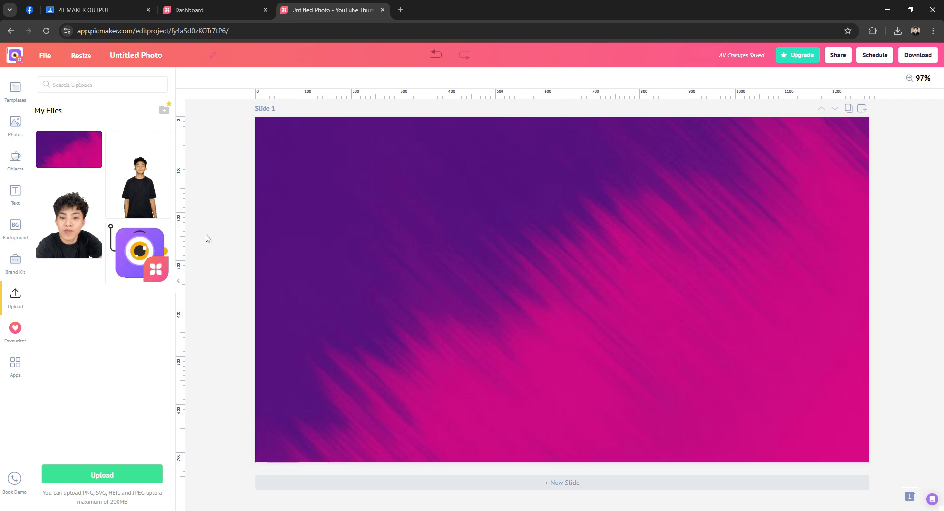
Add the close-up portrait cutout from the uploaded files to the slide
left_click(180, 285)
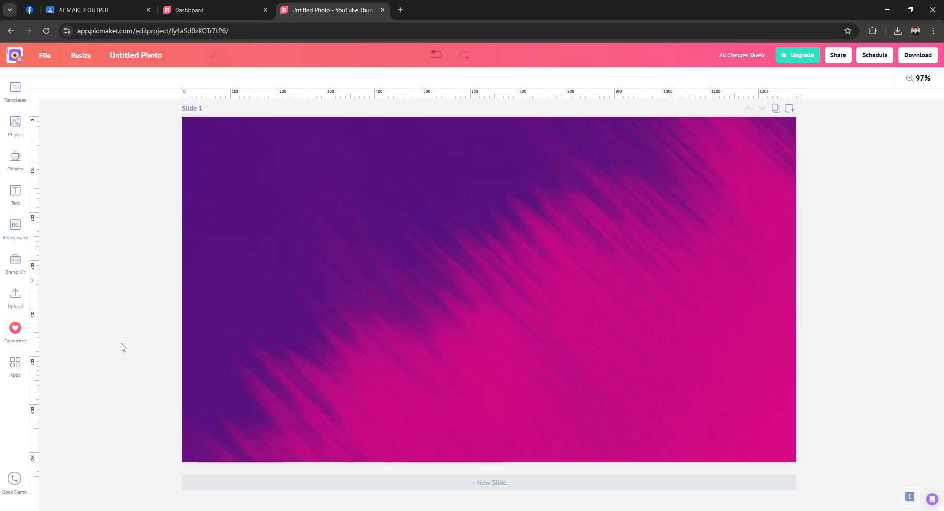
left_click(34, 283)
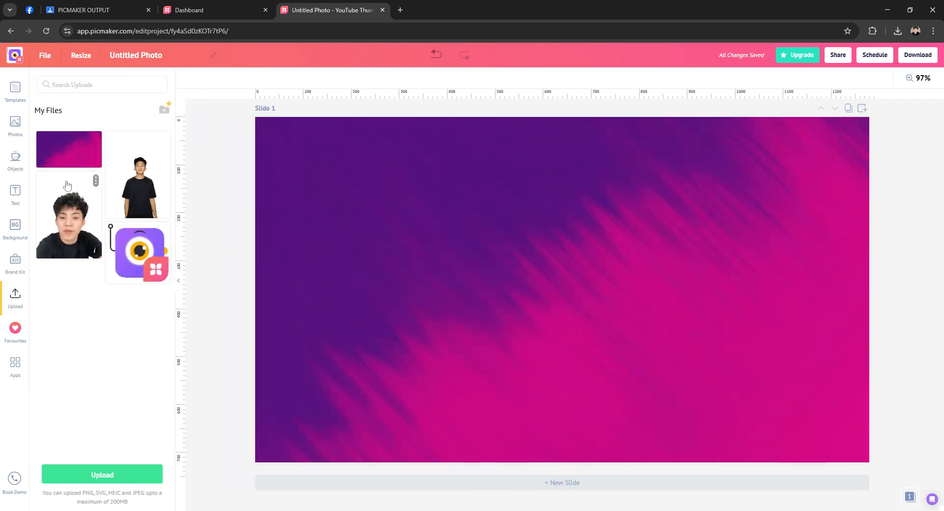
left_click(81, 234)
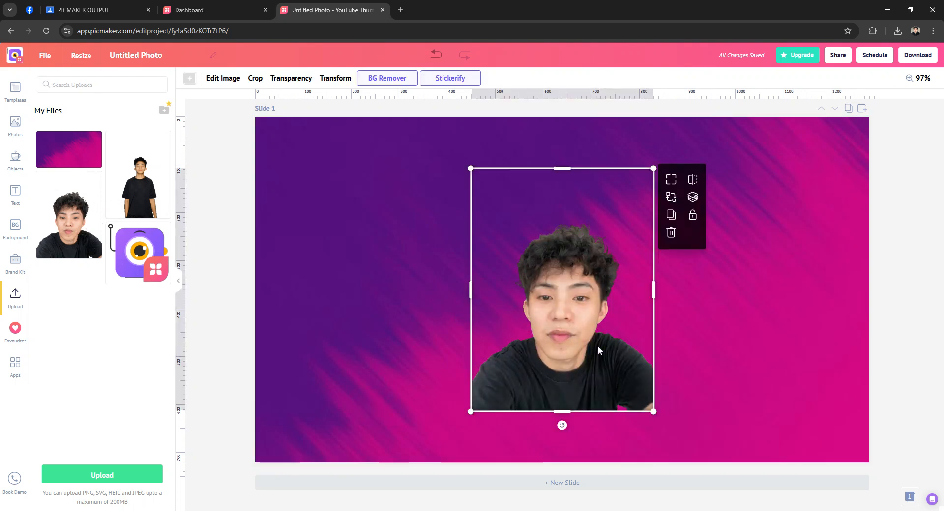
key("ctrl+d")
left_click_drag(574, 344, 683, 383)
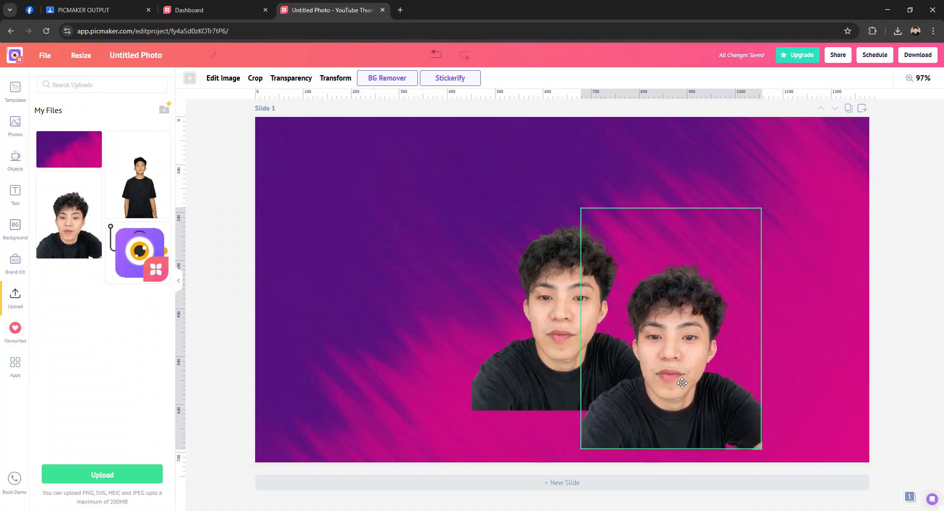
left_click(782, 269)
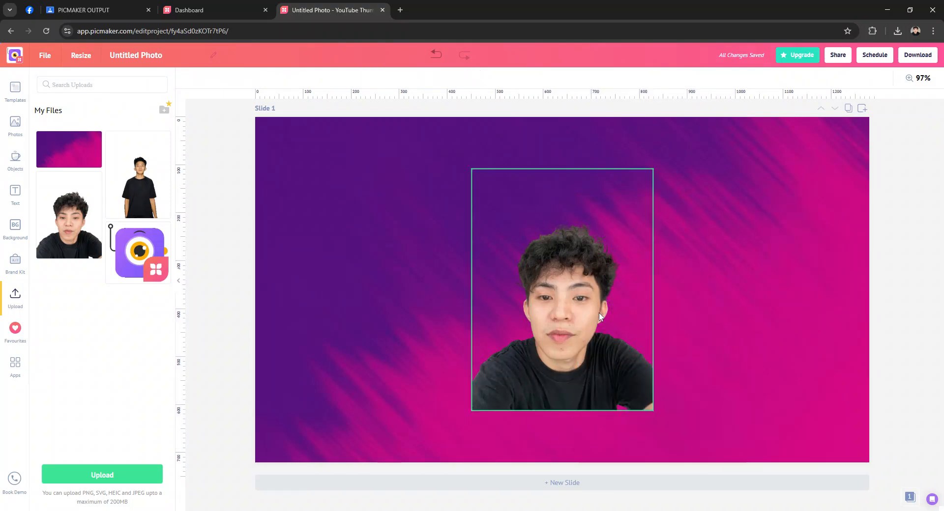
Move the close-up portrait into the slide's lower-right corner and shrink it to about 315 px wide
left_click_drag(588, 332, 802, 383)
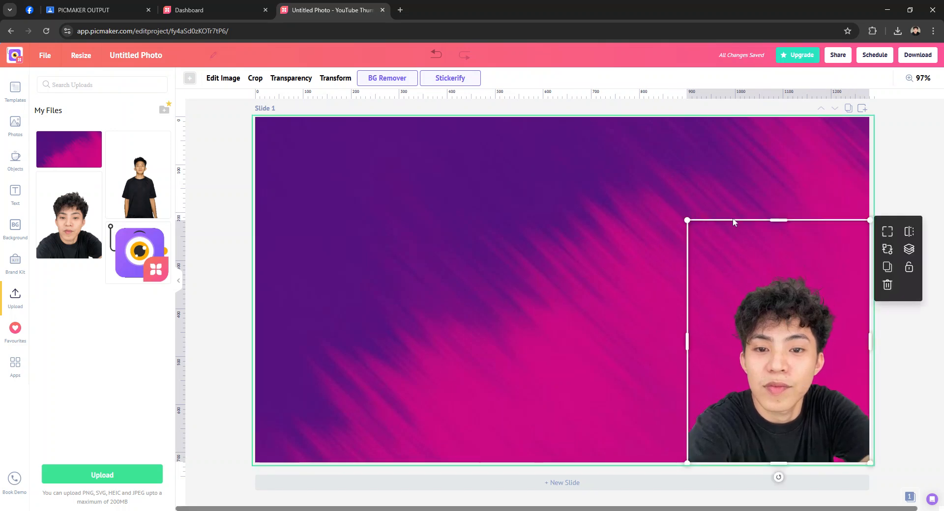
left_click_drag(688, 220, 719, 265)
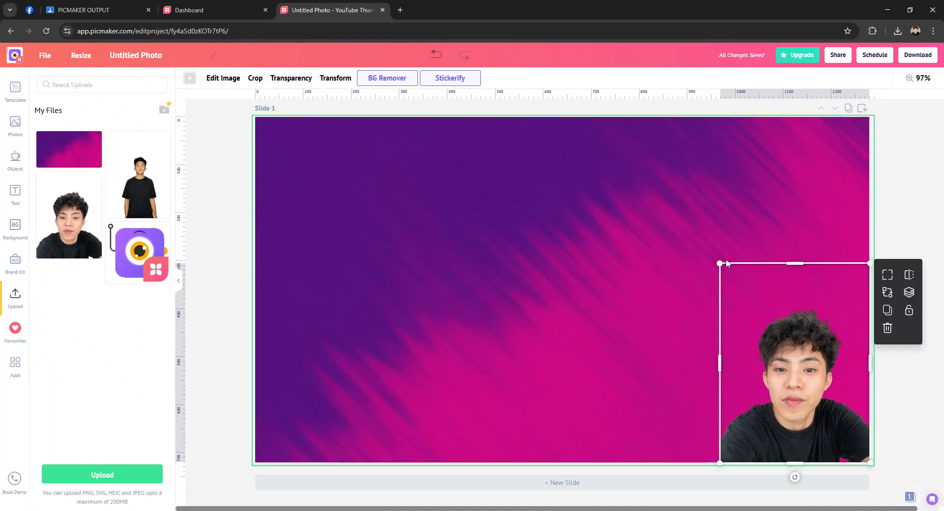
left_click_drag(720, 264, 719, 262)
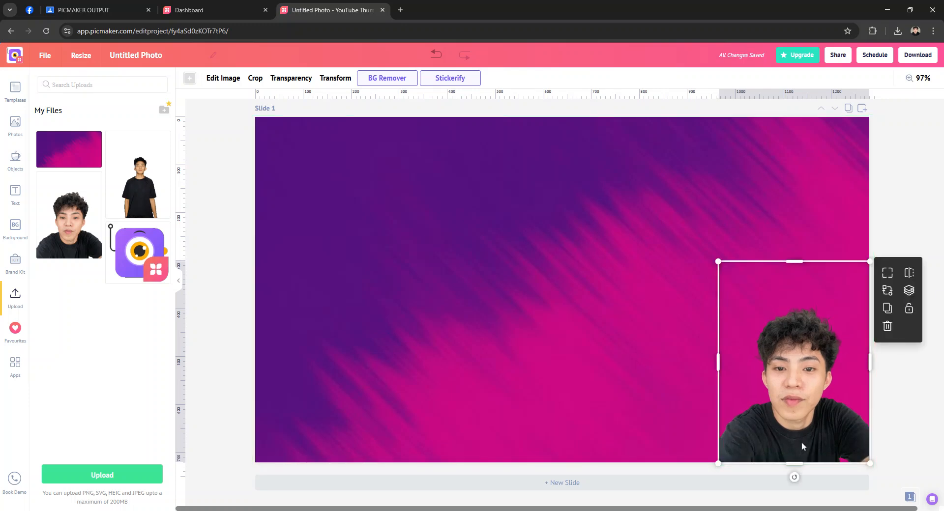
left_click(651, 417)
left_click(813, 418)
left_click(618, 383)
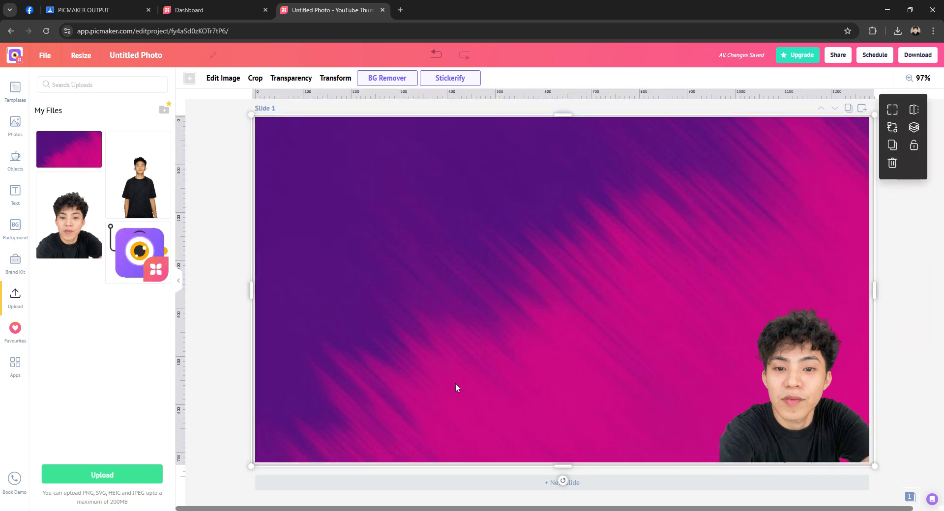
left_click(921, 223)
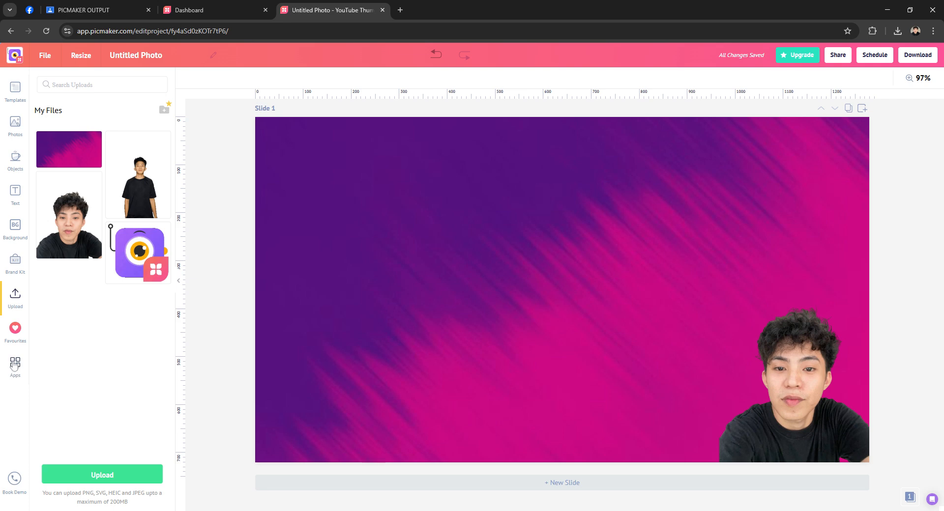
left_click(17, 191)
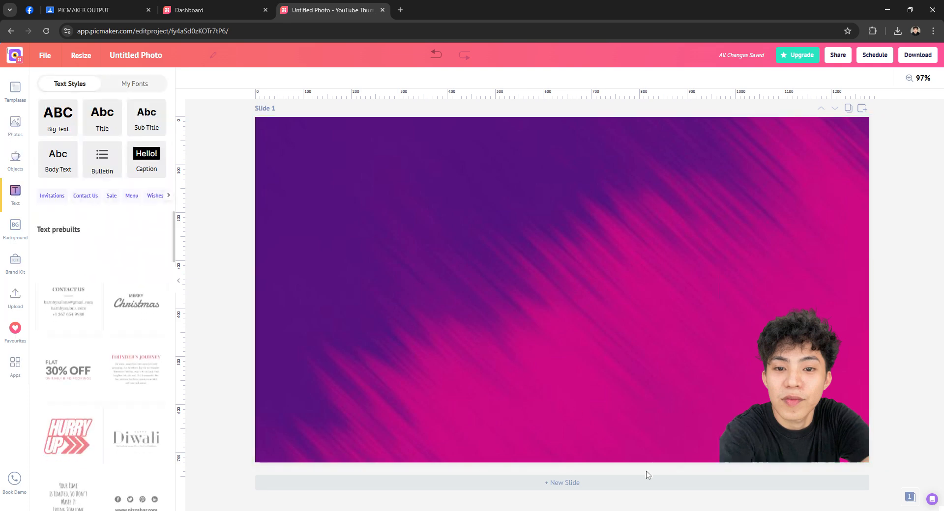
left_click(758, 420)
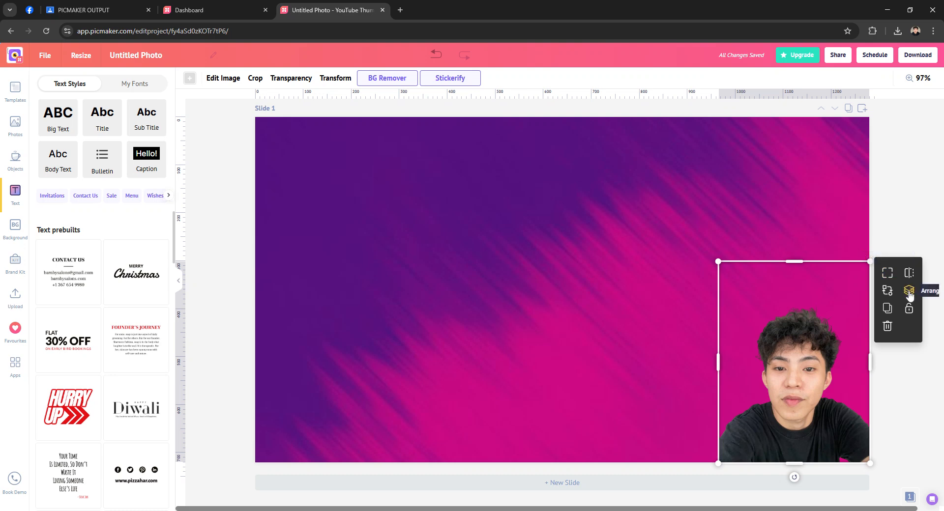
left_click(913, 394)
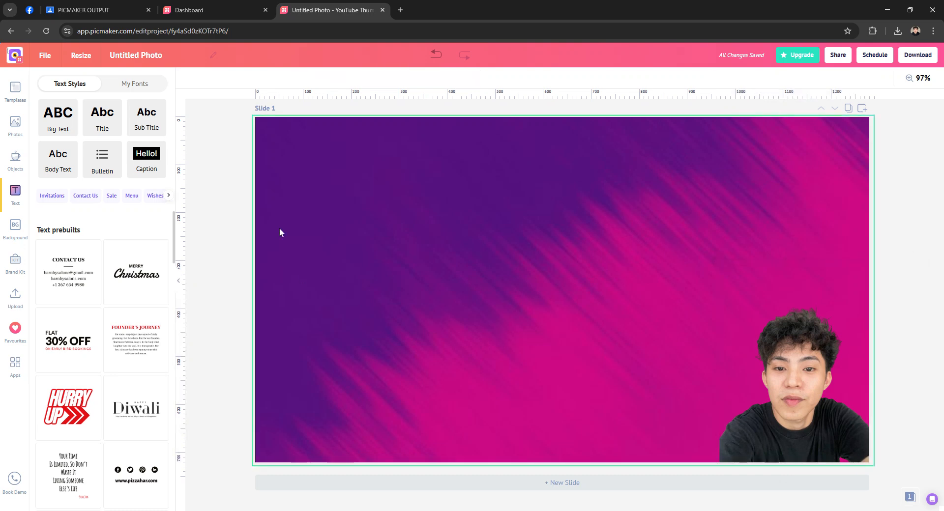
left_click(179, 284)
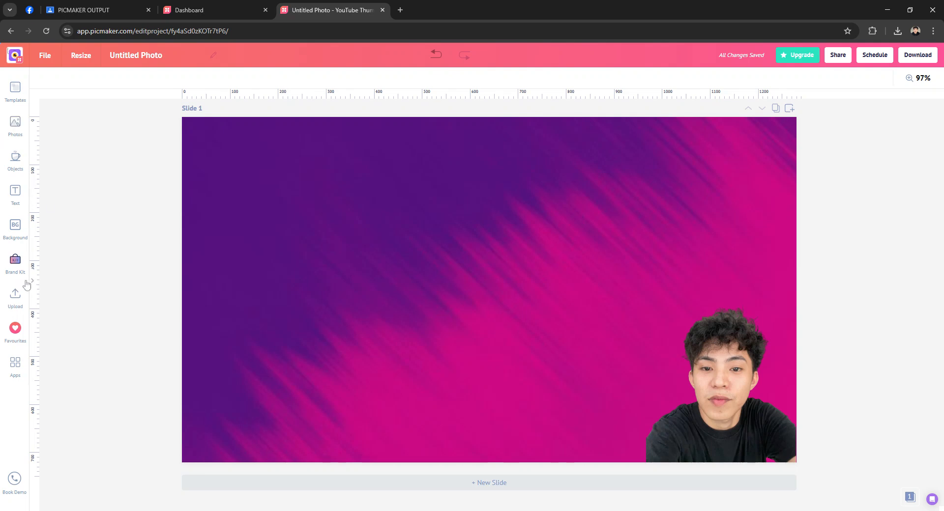
Add the standing portrait cutout and the camera-shaped Picmaker logo from the uploaded files to the slide
left_click(15, 301)
left_click(148, 205)
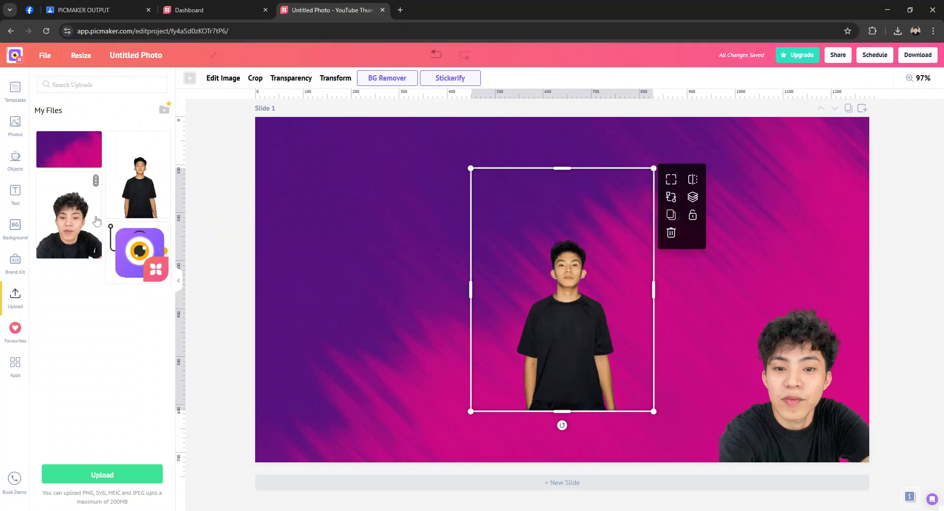
left_click(138, 251)
left_click(209, 339)
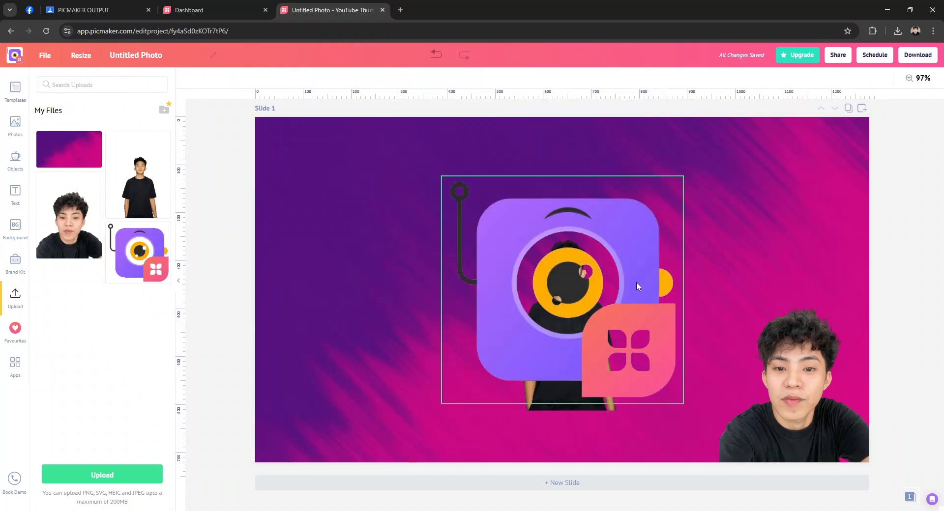
Shrink the logo and move it to the slide's upper right, and enlarge the standing portrait to full slide height along the left edge
left_click_drag(589, 297, 454, 245)
left_click_drag(550, 127, 408, 262)
left_click_drag(369, 302, 712, 212)
left_click_drag(575, 317, 353, 289)
left_click_drag(433, 380, 354, 366)
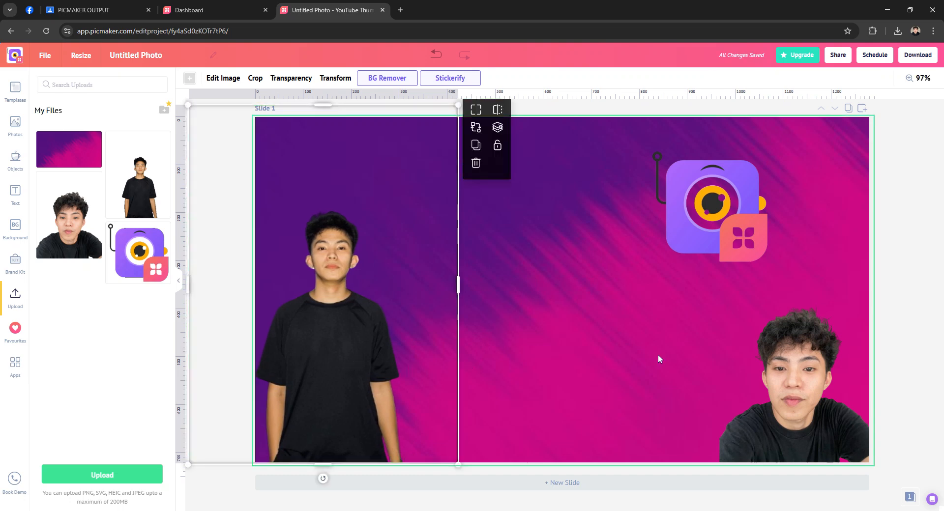
Enlarge the Picmaker logo to about 405 px wide and center it in the upper half of the slide
left_click(718, 217)
left_click_drag(718, 218, 476, 192)
left_click_drag(543, 246, 588, 237)
left_click(725, 256)
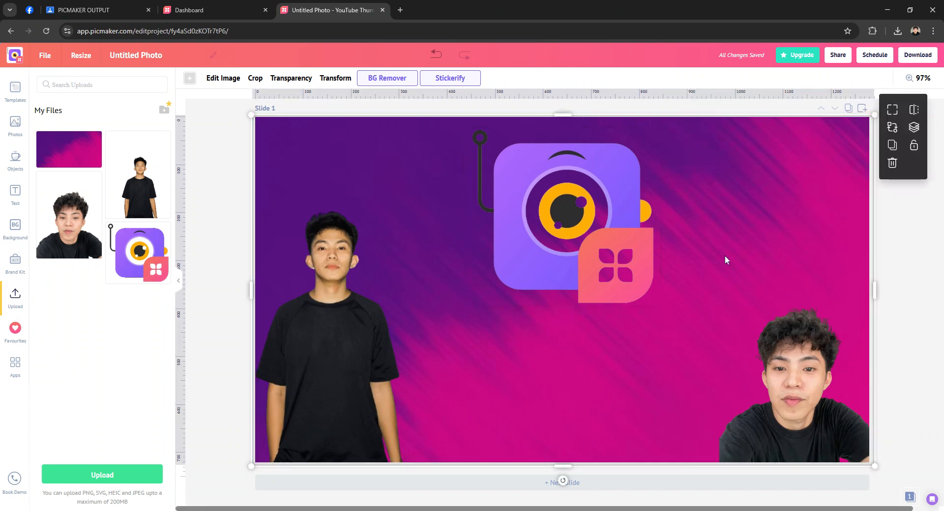
Try to apply a black Stickerify outline with stroke size 10 to the Picmaker logo
left_click(578, 223)
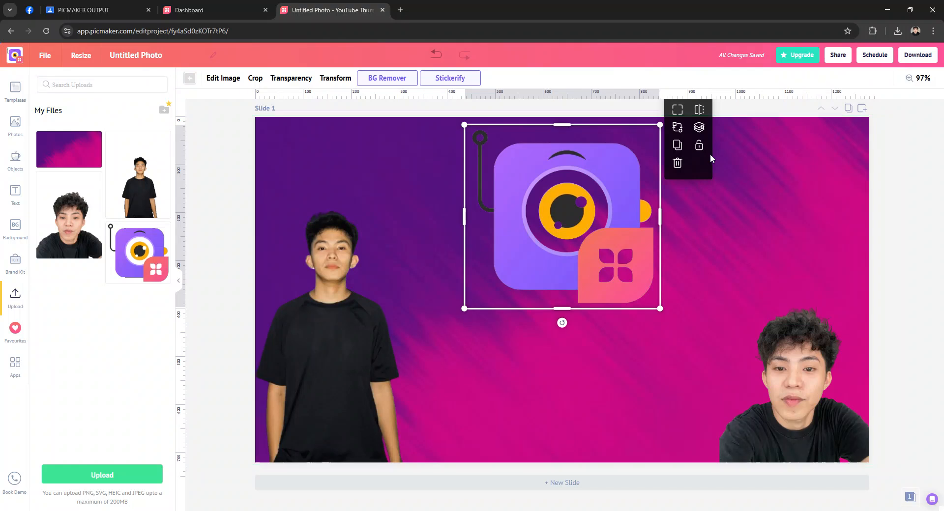
left_click(222, 80)
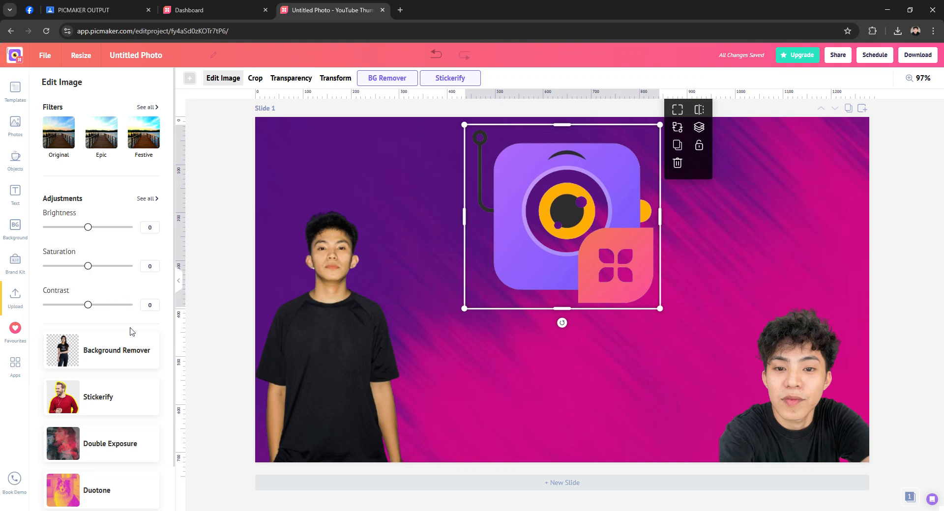
scroll(127, 379, "down", 1)
left_click(121, 350)
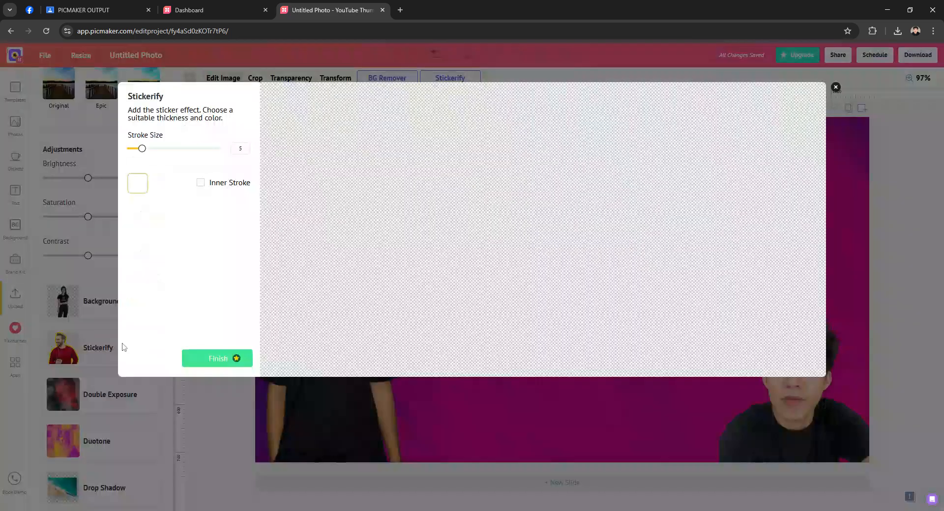
mouse_move(144, 149)
left_mouse_down()
mouse_move(180, 150)
mouse_move(158, 150)
left_mouse_up()
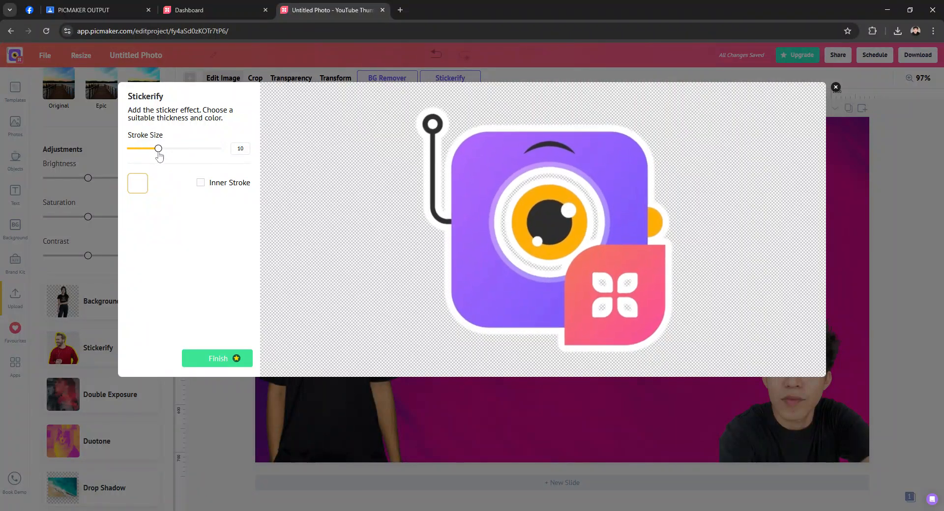
left_click(143, 185)
left_click_drag(140, 290, 223, 301)
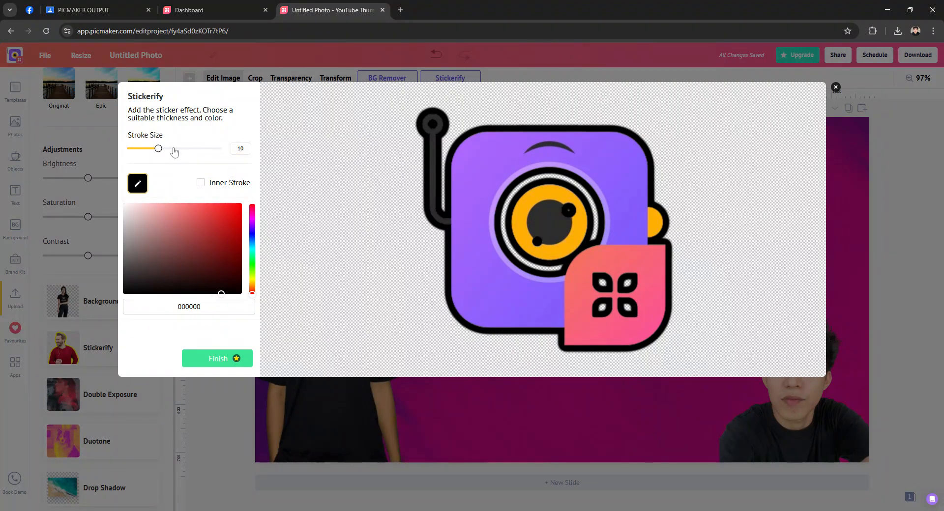
left_click(235, 360)
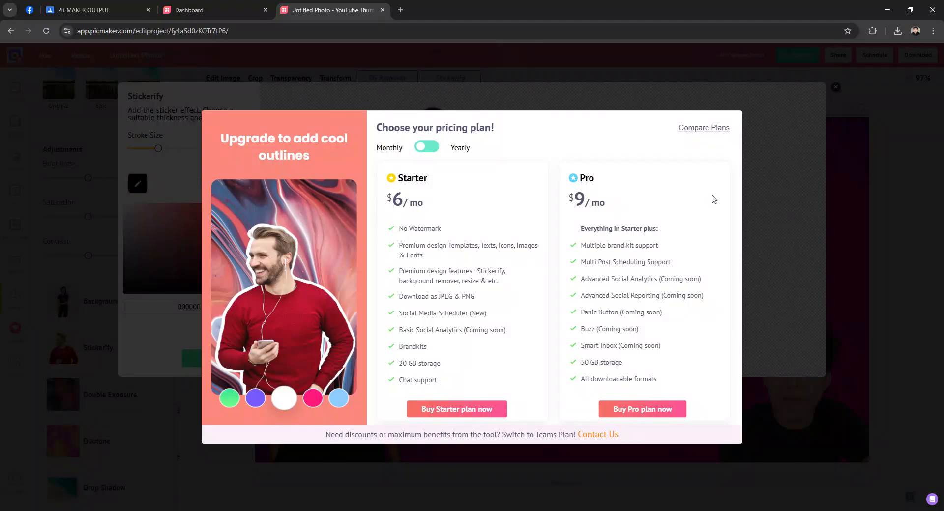
left_click(703, 129)
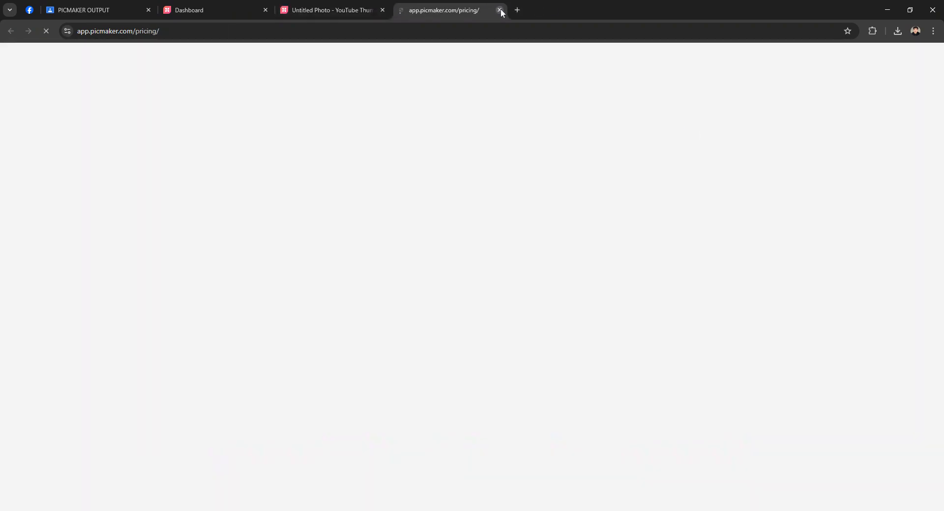
left_click(500, 9)
left_click(334, 483)
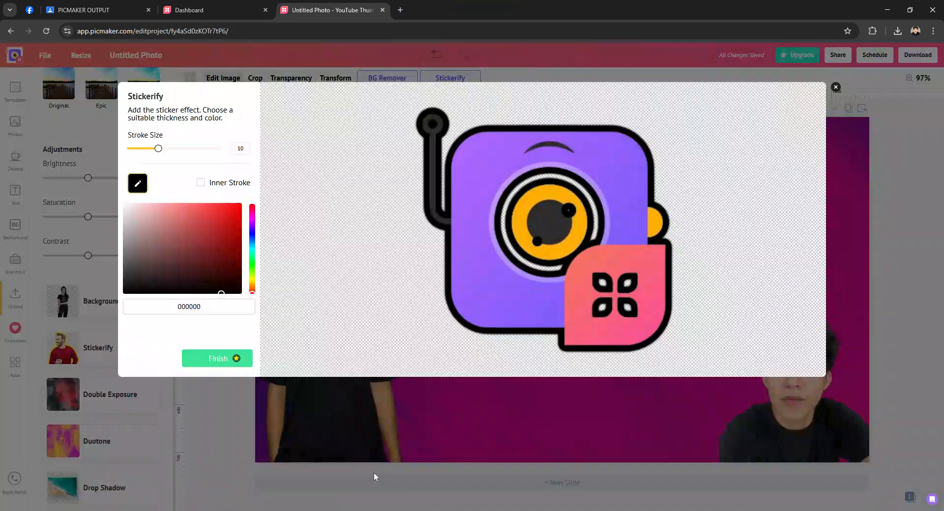
Preview the inner stroke option for the logo's sticker outline, and discard the Stickerify effect
left_click(200, 183)
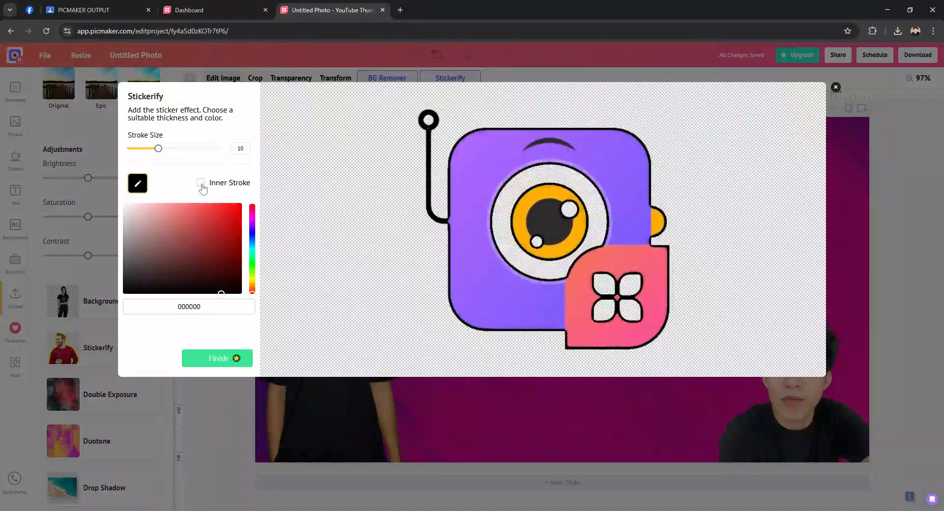
left_click(201, 185)
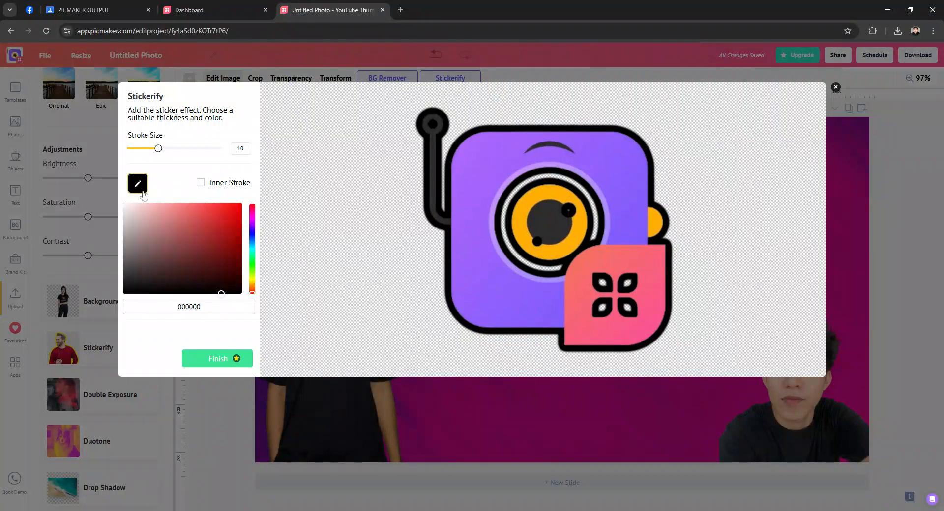
left_click(836, 87)
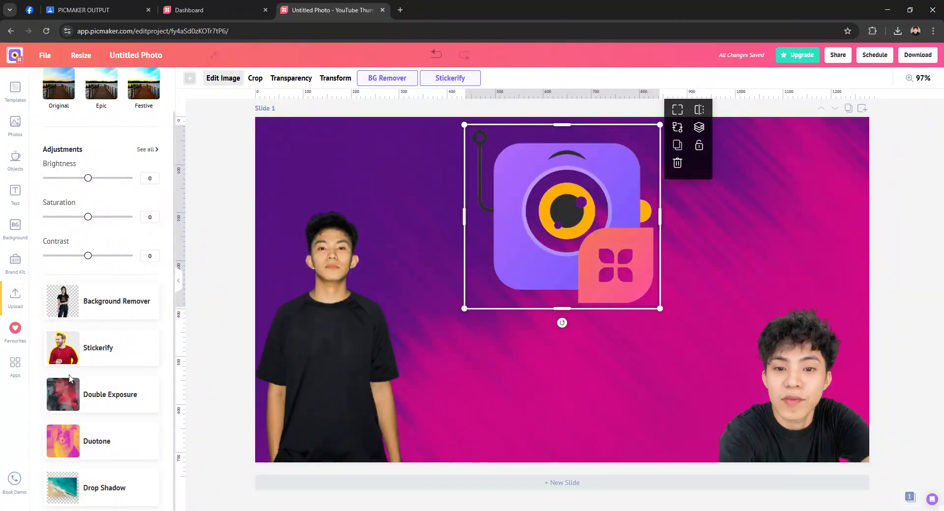
Set the Picmaker logo's brightness to 35, saturation to 40 and contrast to 21
scroll(88, 231, "up", 1)
left_click_drag(88, 228, 111, 232)
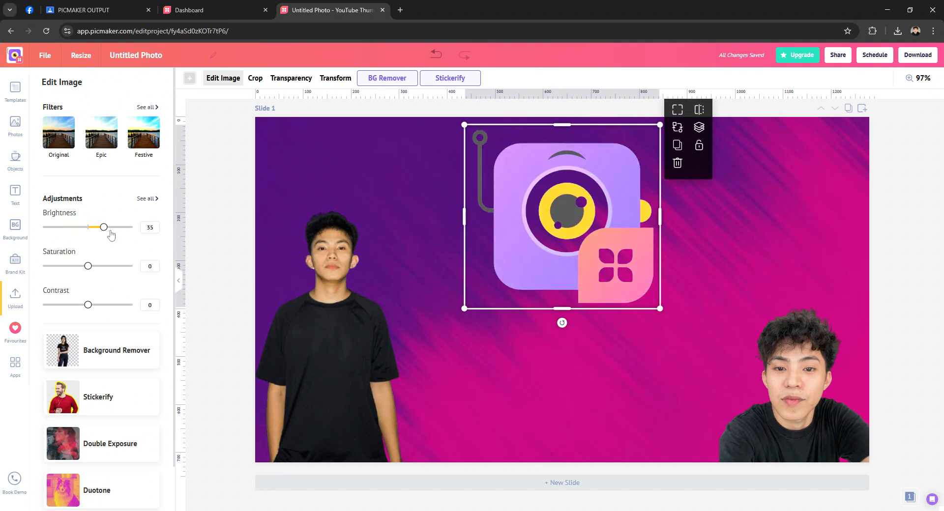
left_click_drag(88, 267, 112, 271)
left_click_drag(88, 309, 107, 307)
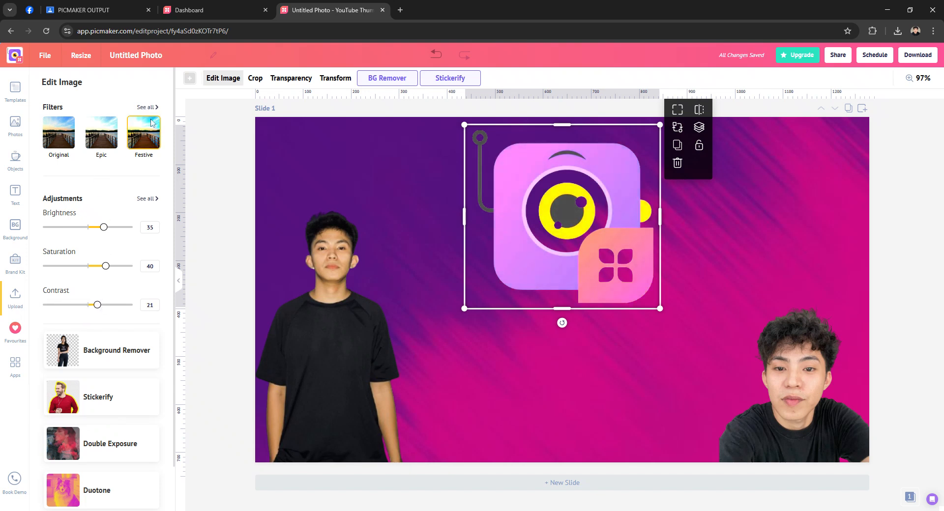
Try the Background Remover on the Picmaker logo, cancel it and deselect the logo
scroll(86, 272, "down", 1)
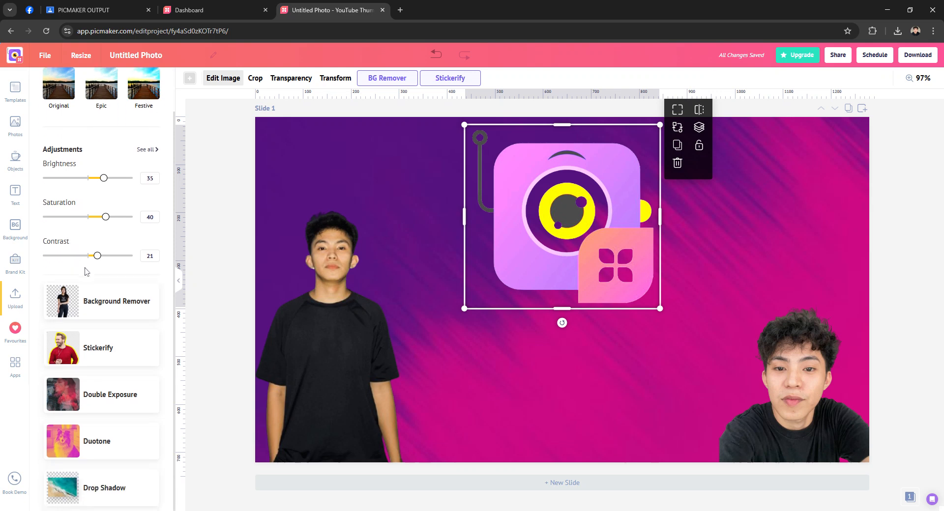
left_click(114, 305)
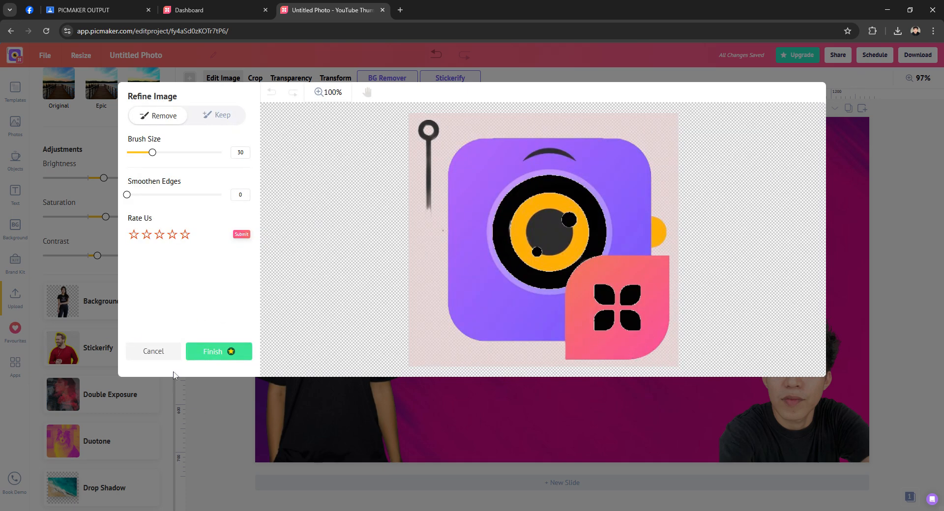
left_click(155, 352)
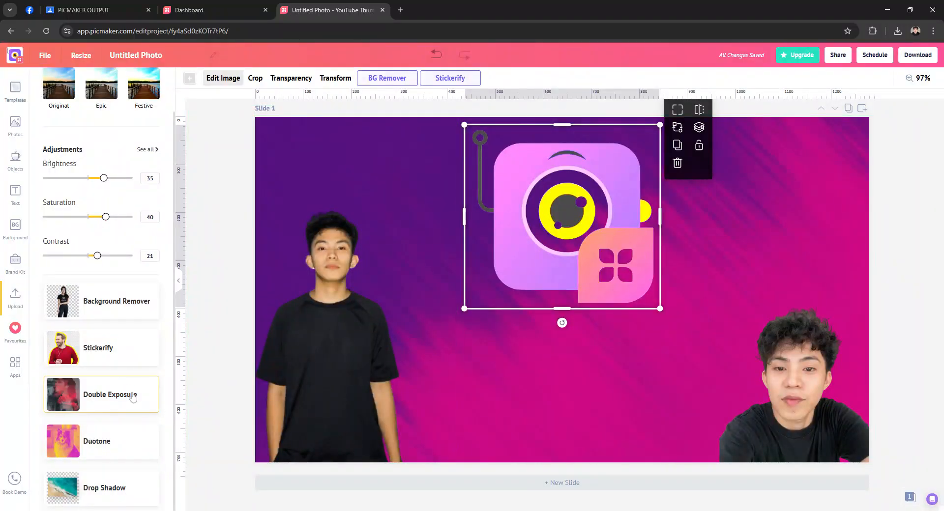
scroll(117, 420, "up", 1)
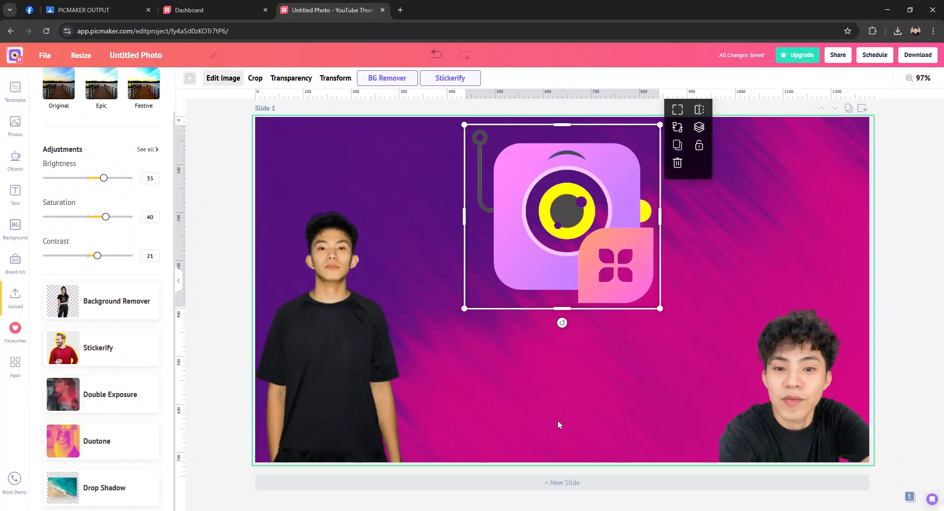
left_click(675, 507)
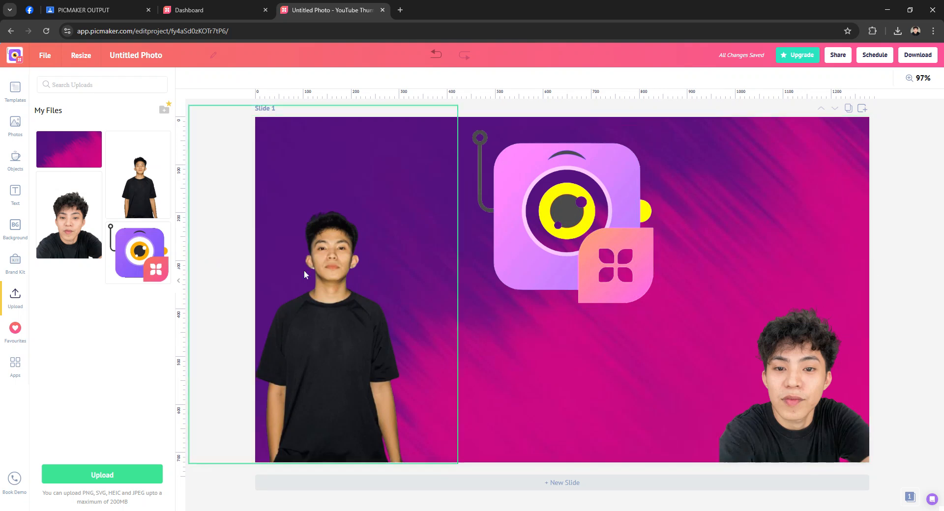
Add a Title-style text element to the slide
left_click(14, 199)
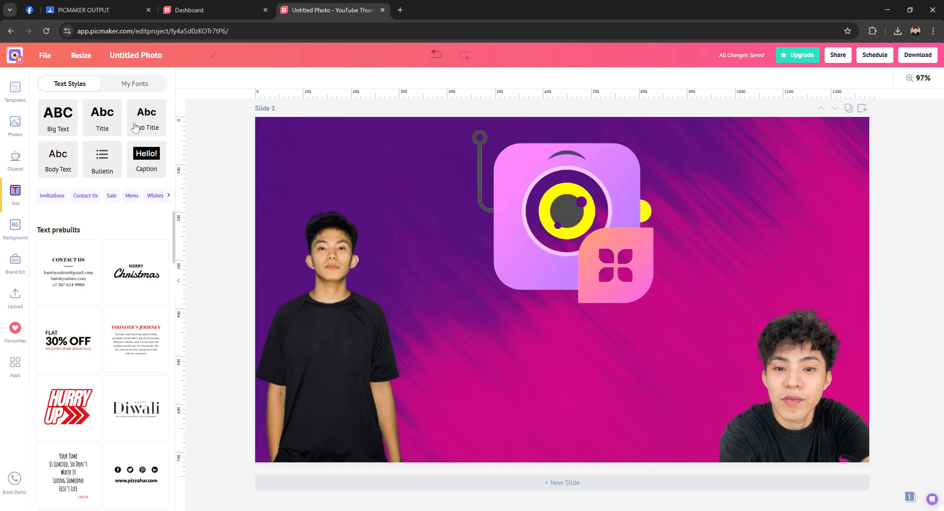
left_click(96, 126)
left_click(562, 291)
Replace the placeholder title text with "Making thumbnail using picmaker"
double_click(626, 290)
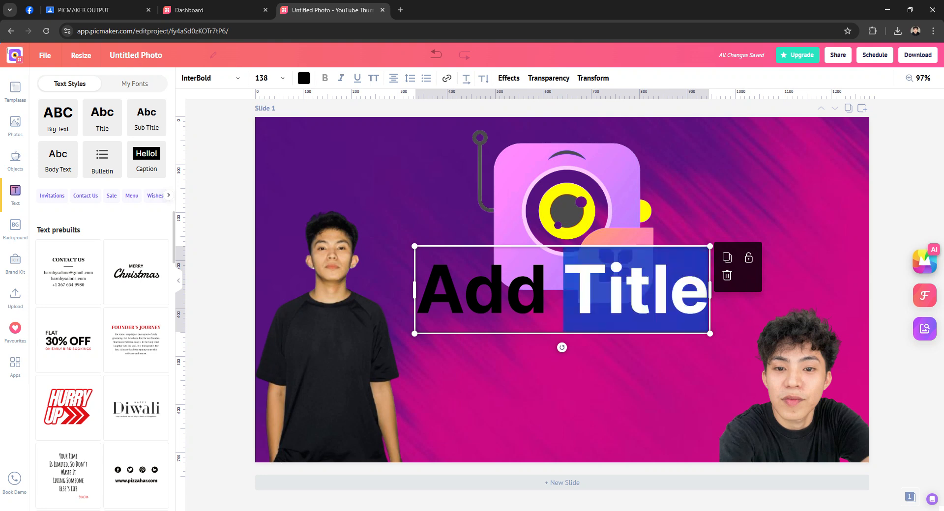
double_click(550, 290)
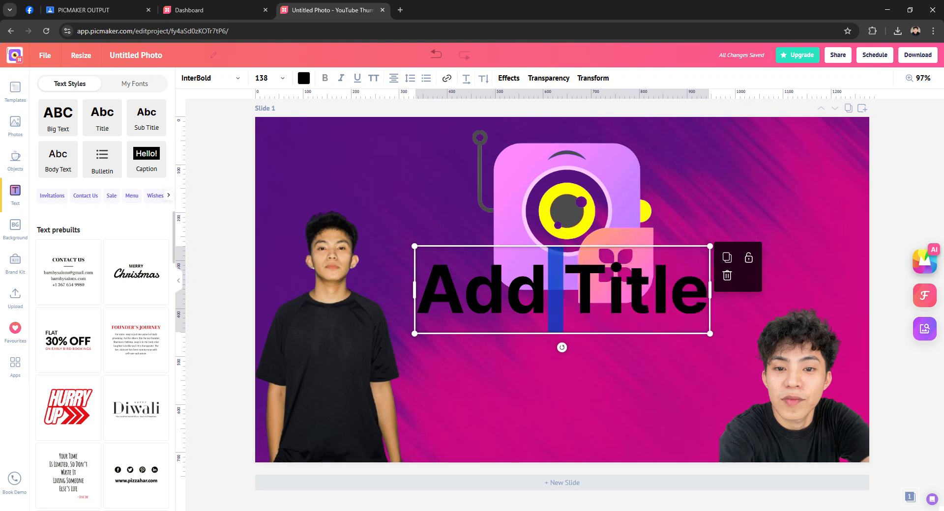
left_click(370, 510)
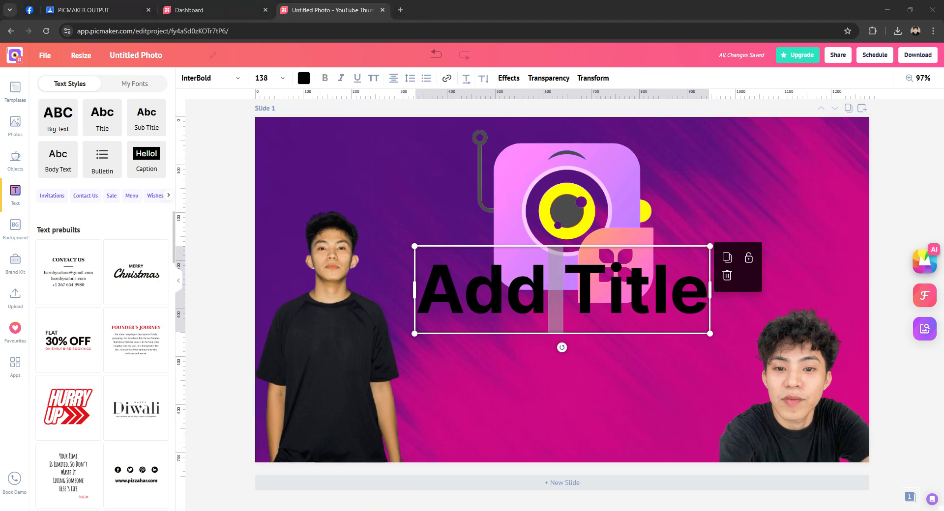
key("alt+Tab")
double_click(626, 290)
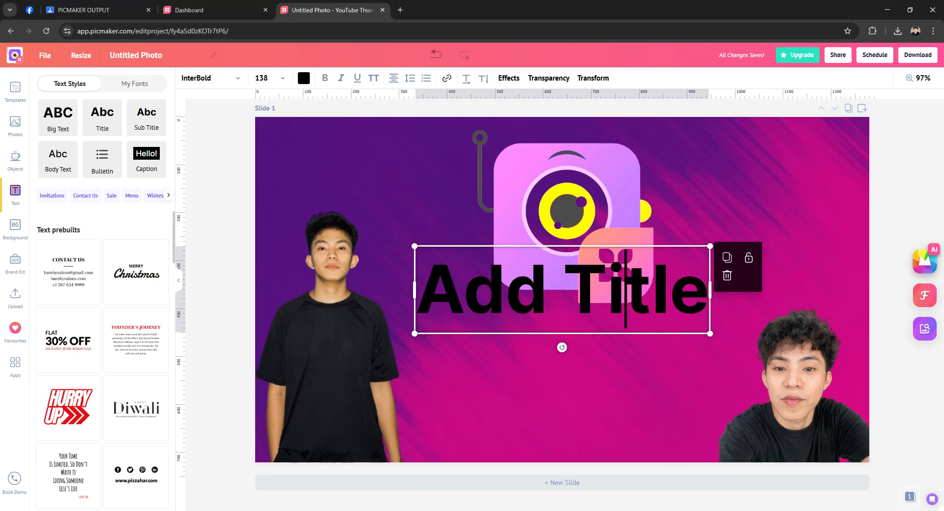
left_click(651, 290)
left_click_drag(706, 290, 416, 291)
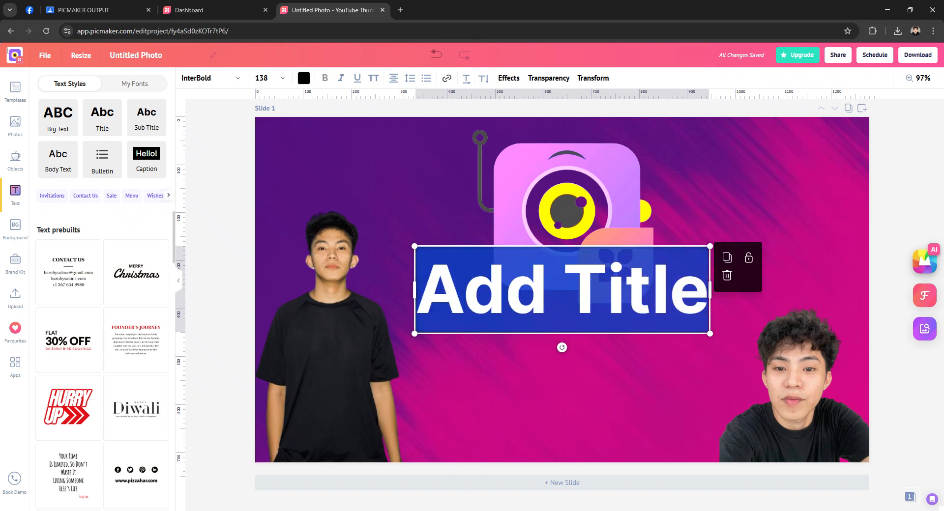
type("maki")
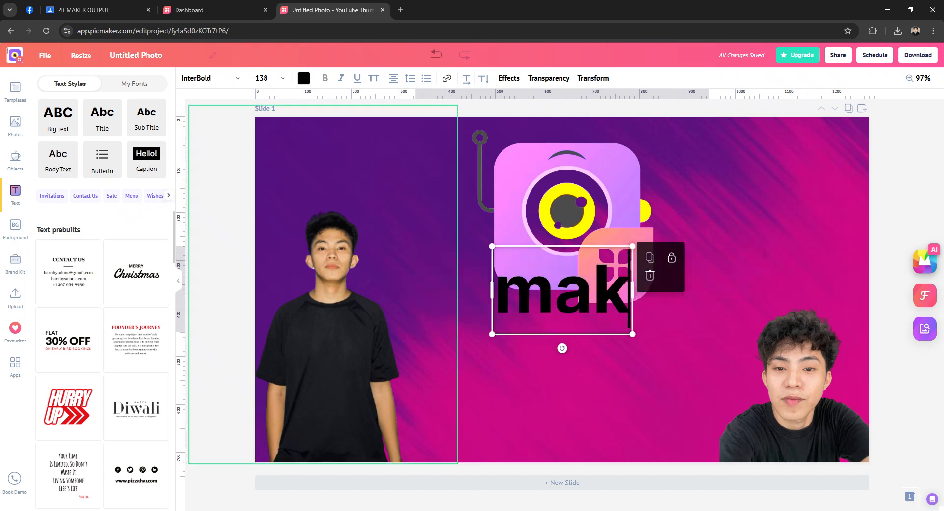
key("BackSpace")
key("BackSpace")
key("BackSpace")
key("BackSpace")
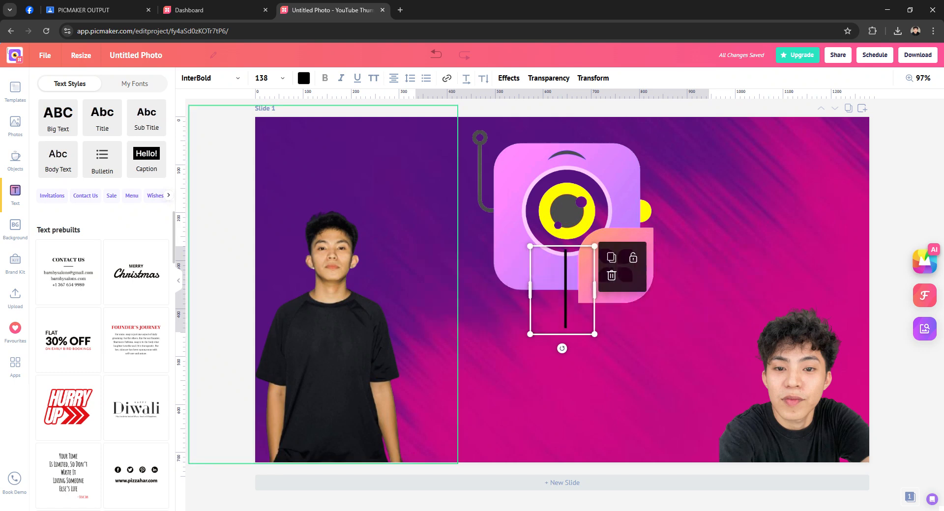
type("Making")
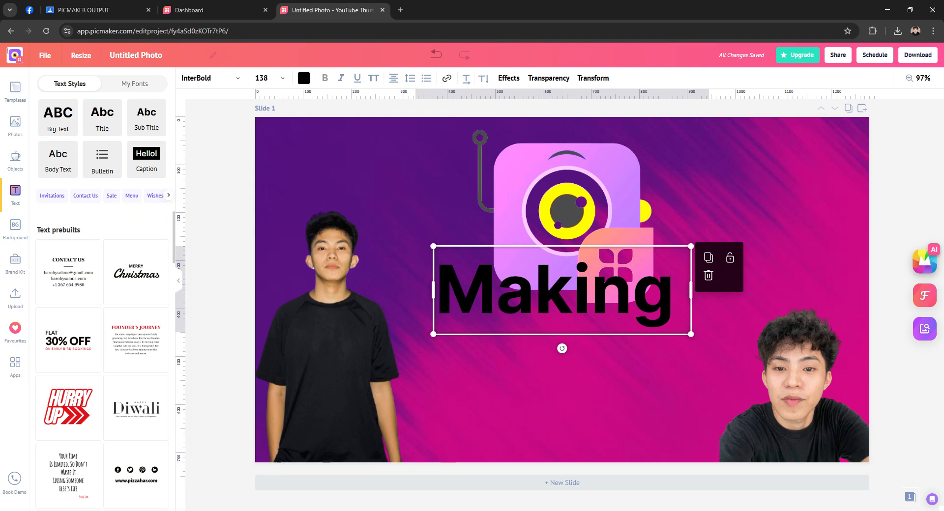
type(" thumbnail")
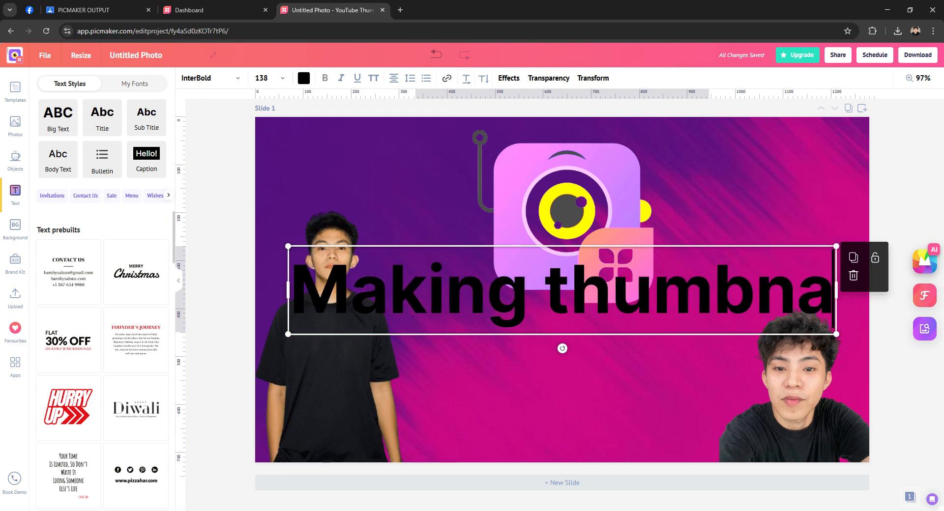
type(" using")
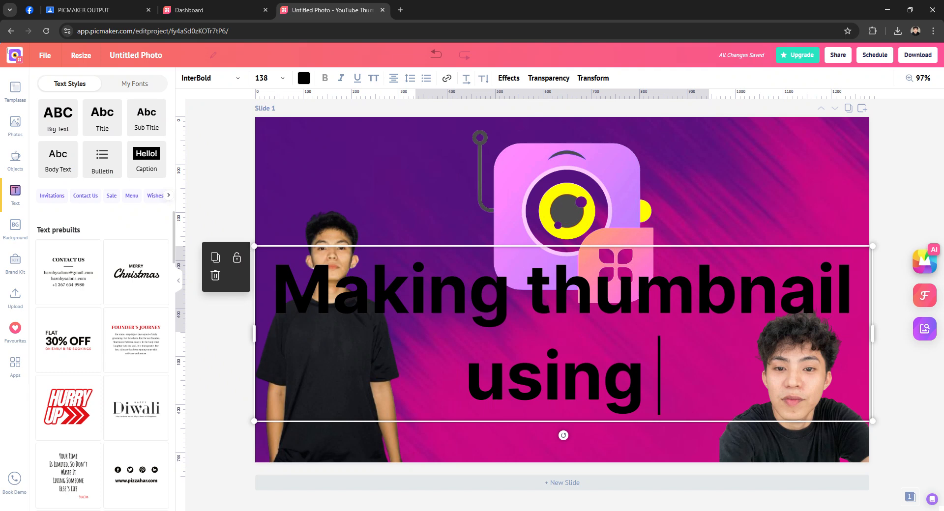
type(" pi")
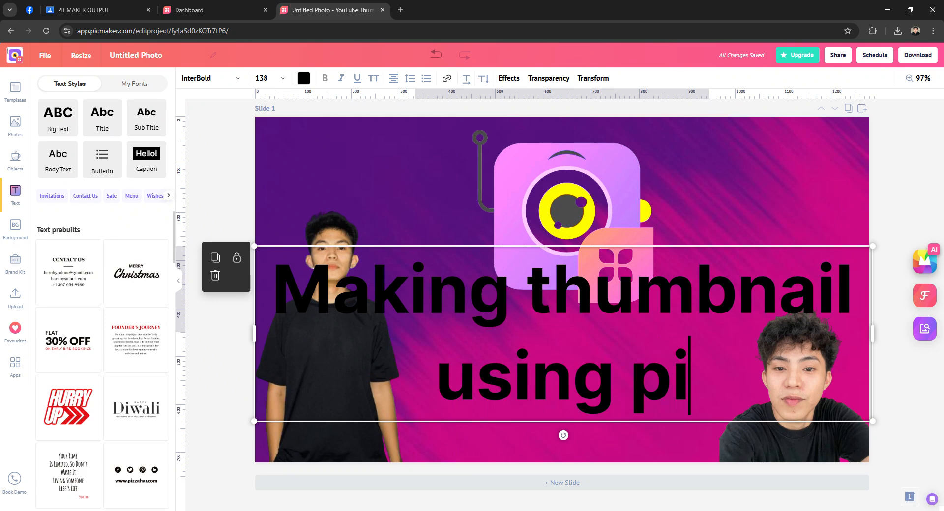
type("cmaker")
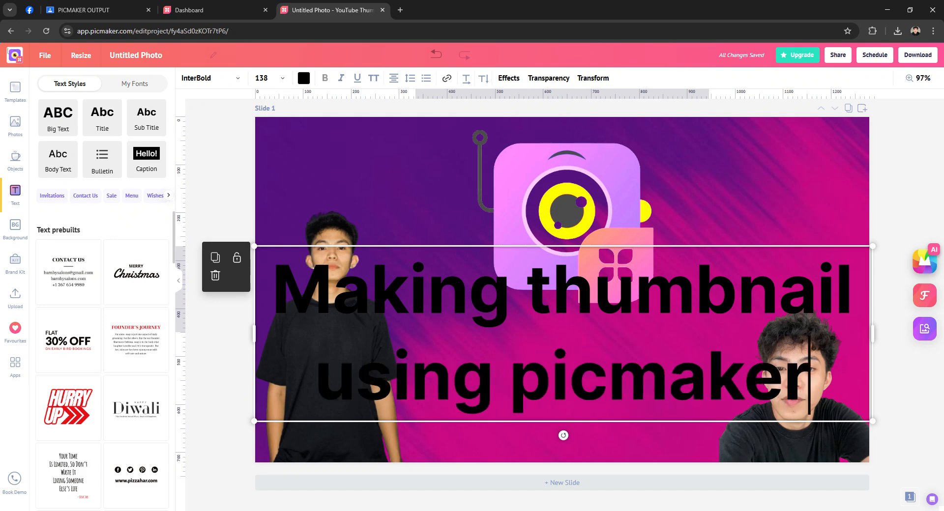
Shrink the title to font size 43 on a single line and place it between the portraits, just below the logo
left_click_drag(872, 246, 665, 324)
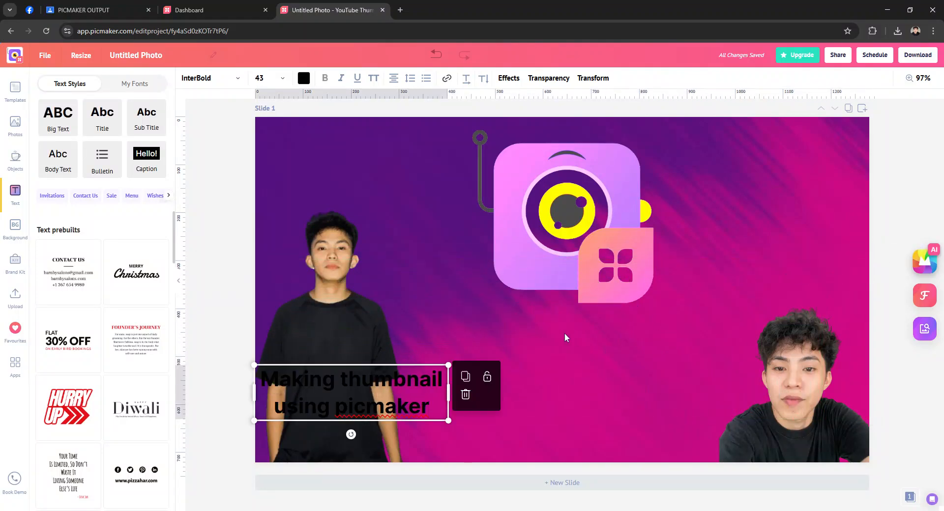
left_click(411, 352)
left_click_drag(374, 392, 581, 351)
left_click_drag(646, 361, 831, 344)
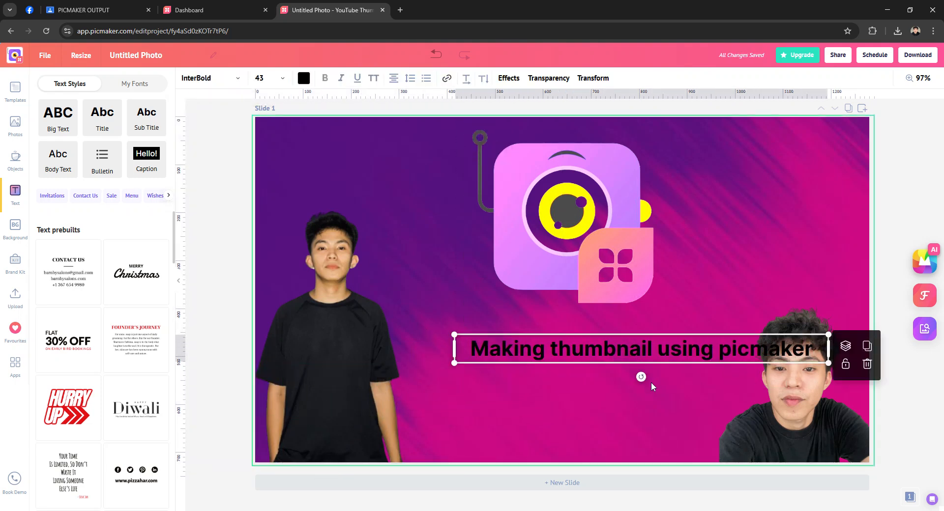
left_click(705, 272)
left_click_drag(700, 351, 658, 345)
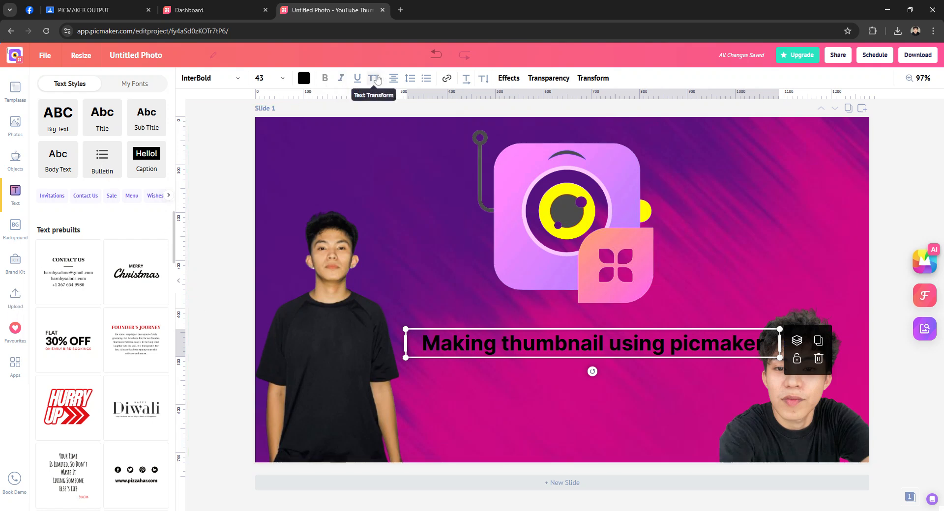
Set the title's font to Aileron-Bold and transform all of its text to uppercase
left_click(237, 81)
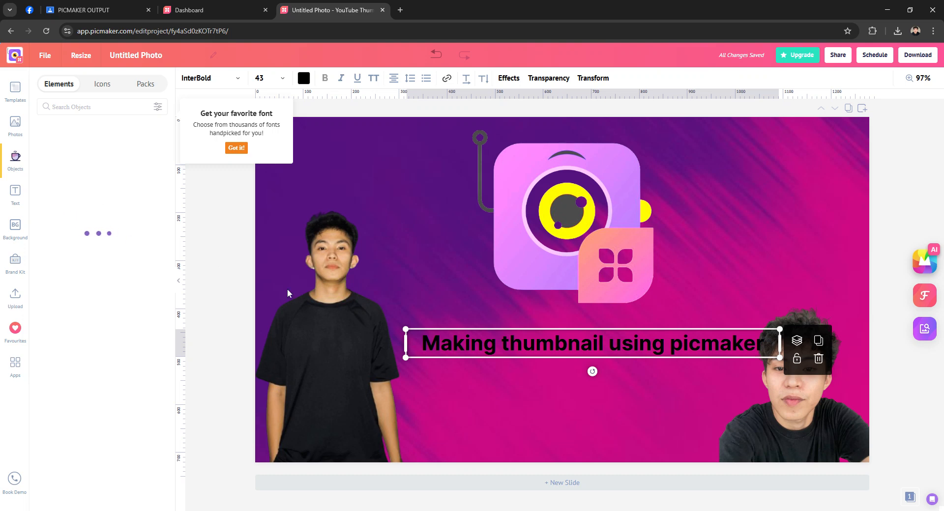
left_click(209, 84)
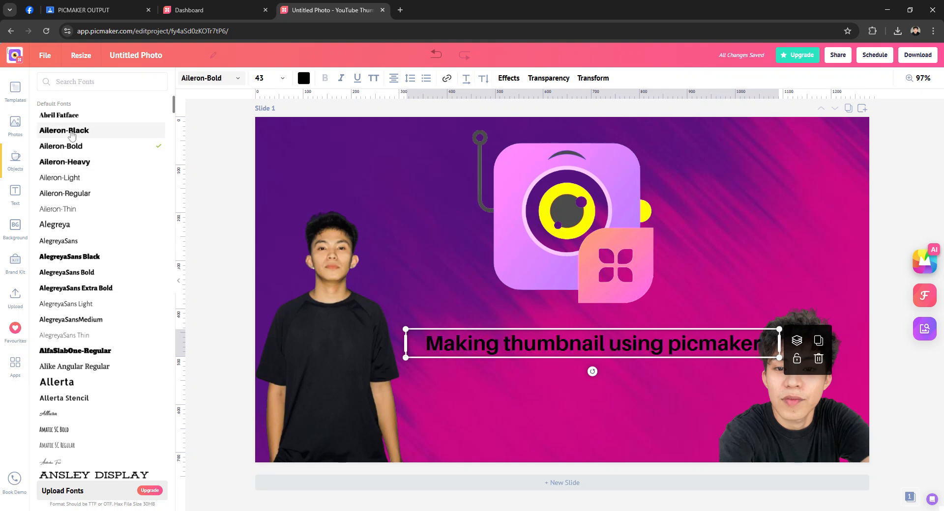
double_click(439, 348)
key("ctrl+a")
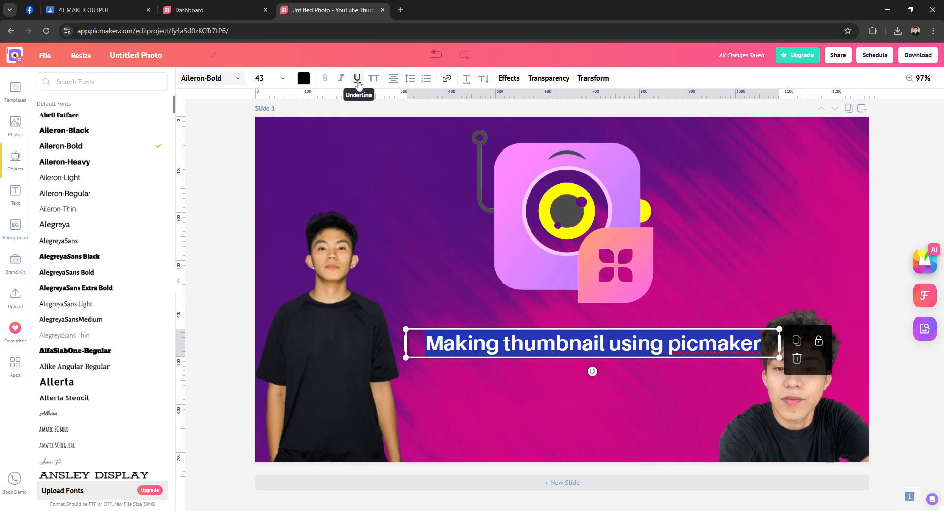
left_click(376, 85)
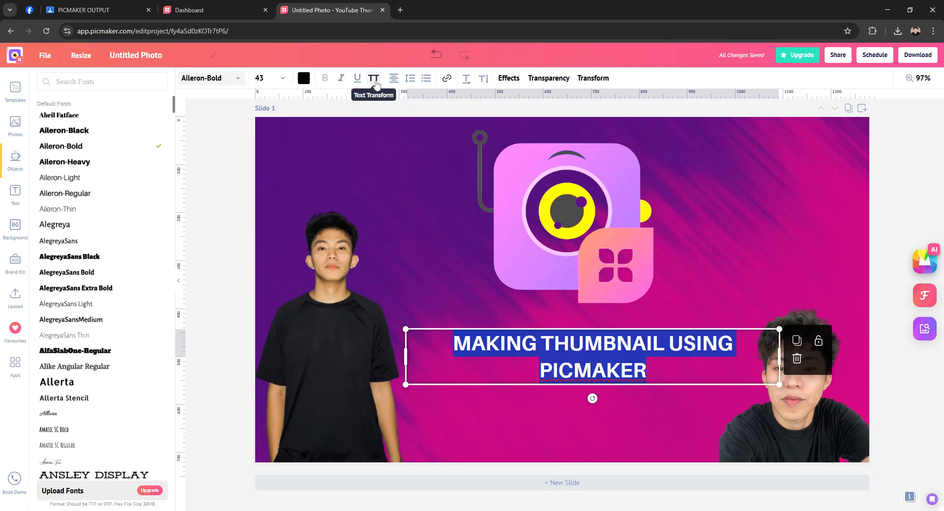
Widen the title box so the uppercase text fits on one line, and colour the text white
left_click(406, 262)
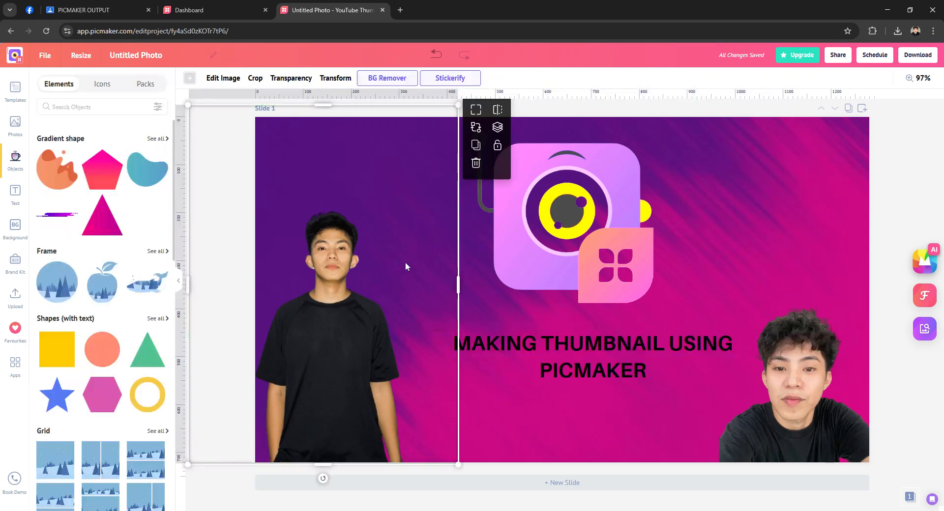
left_click(776, 376)
left_click_drag(778, 363, 820, 366)
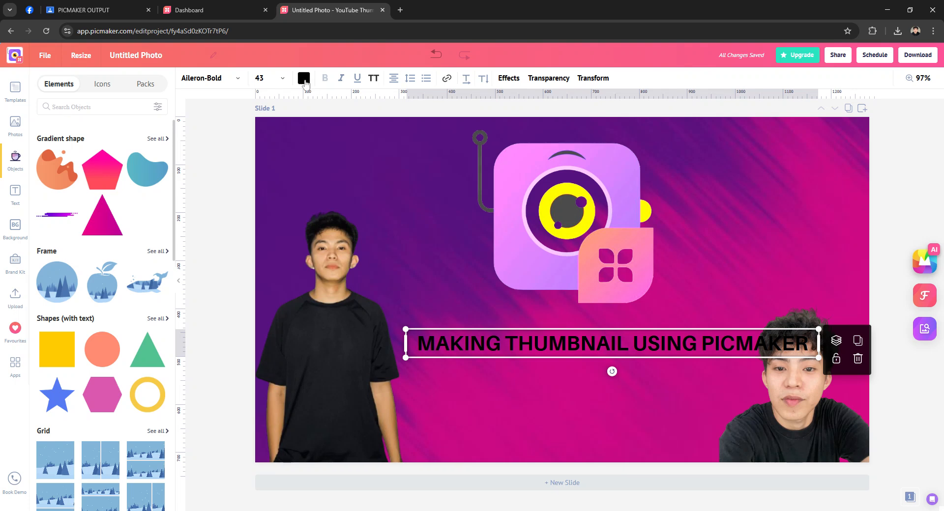
left_click(304, 79)
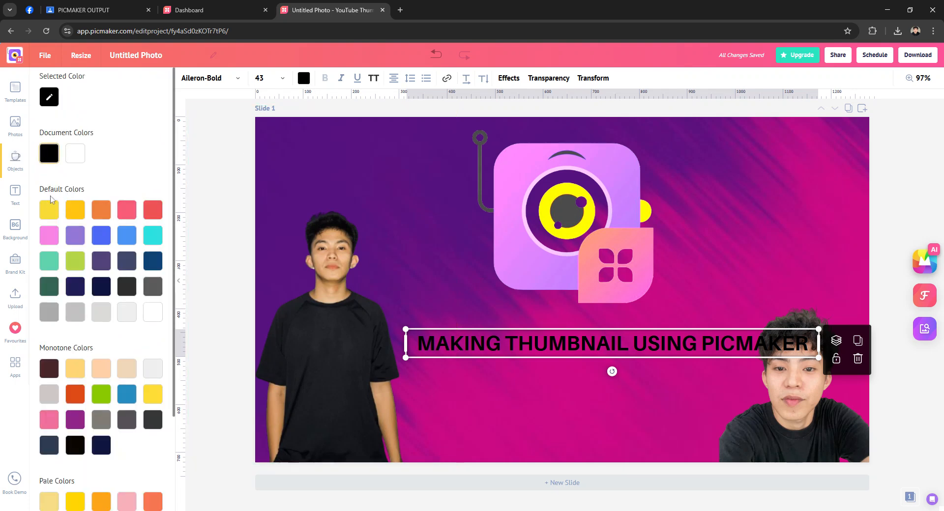
left_click(75, 153)
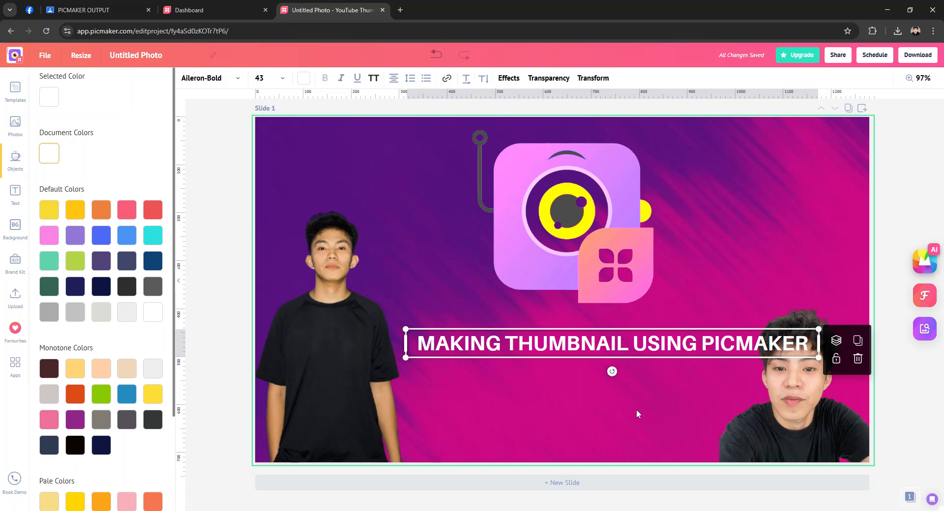
Shrink the title to font size 38 and place it in the gap between the two portraits
left_click(719, 370)
left_click_drag(710, 347, 679, 340)
left_click_drag(784, 320, 735, 323)
left_click_drag(528, 338, 546, 338)
Compare the AlegreyaSans Extra Bold and Bold fonts on the title and settle on AlegreyaSans Black
left_click(15, 192)
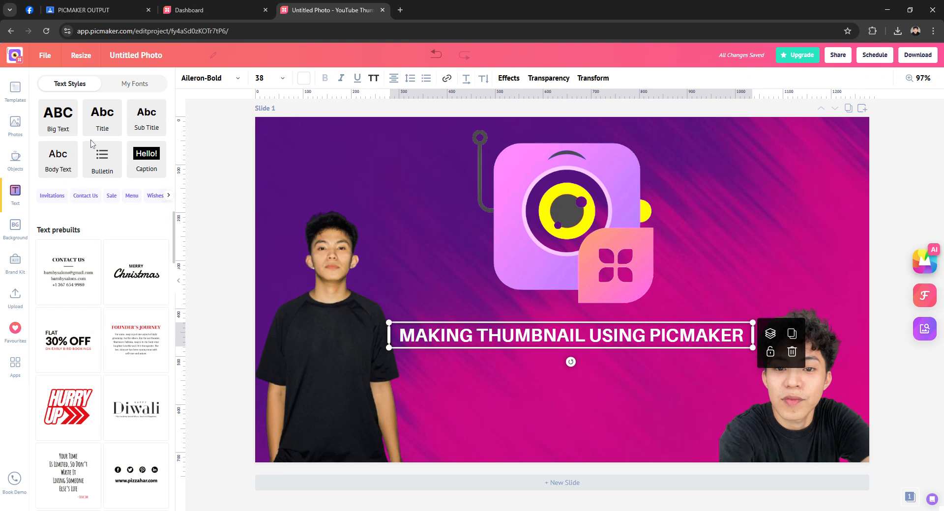
left_click(212, 80)
left_click(68, 290)
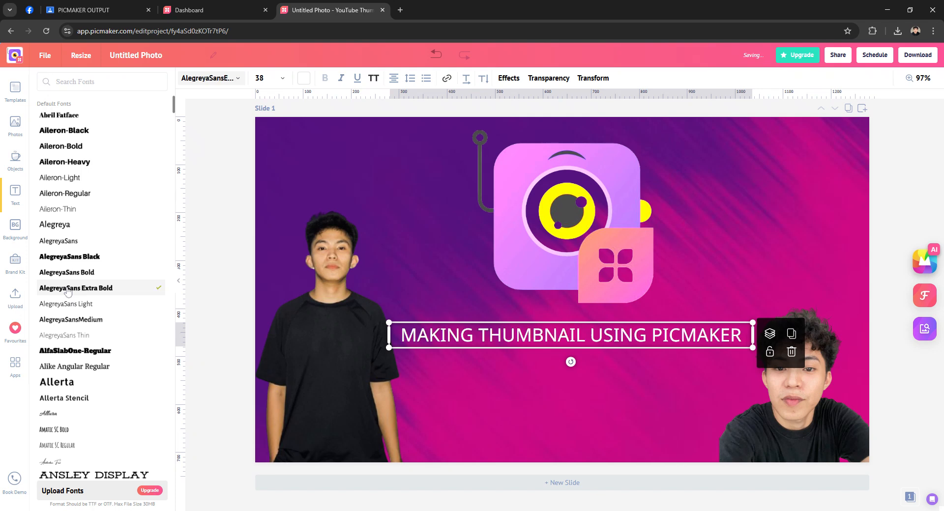
left_click(68, 274)
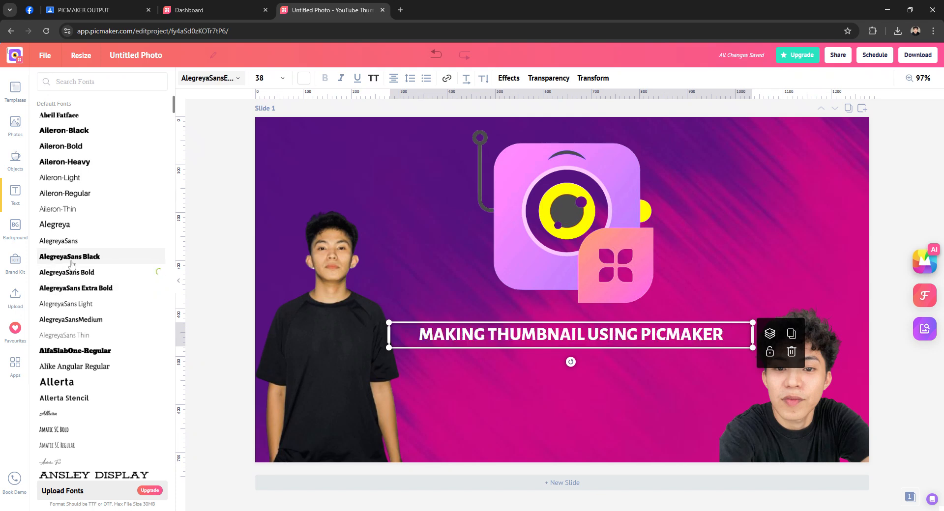
left_click(76, 260)
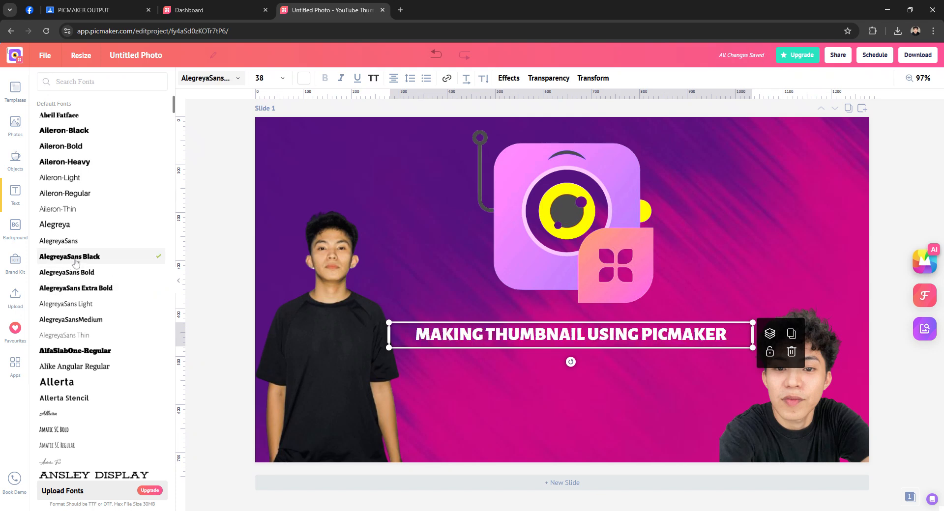
Break the title into two lines, "MAKING THUMBNAIL" and "USING PICMAKER"
left_click(527, 342)
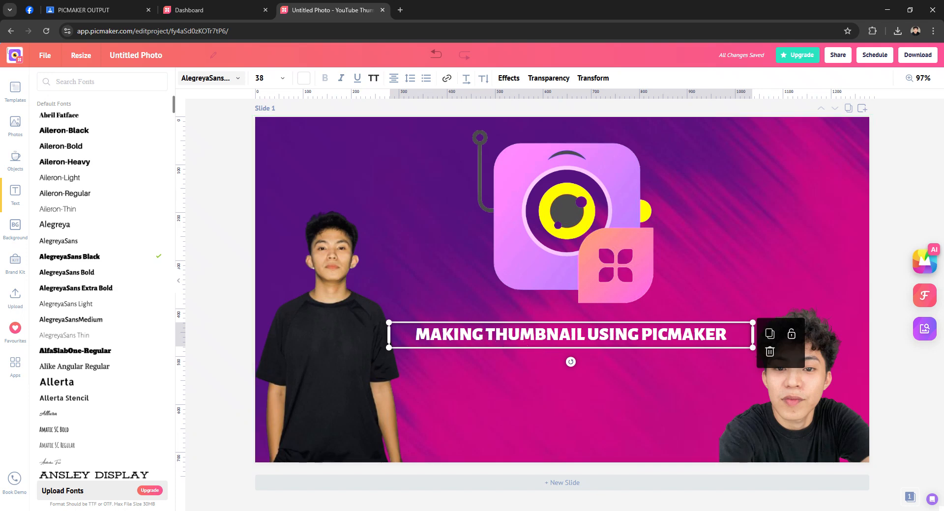
key("Return")
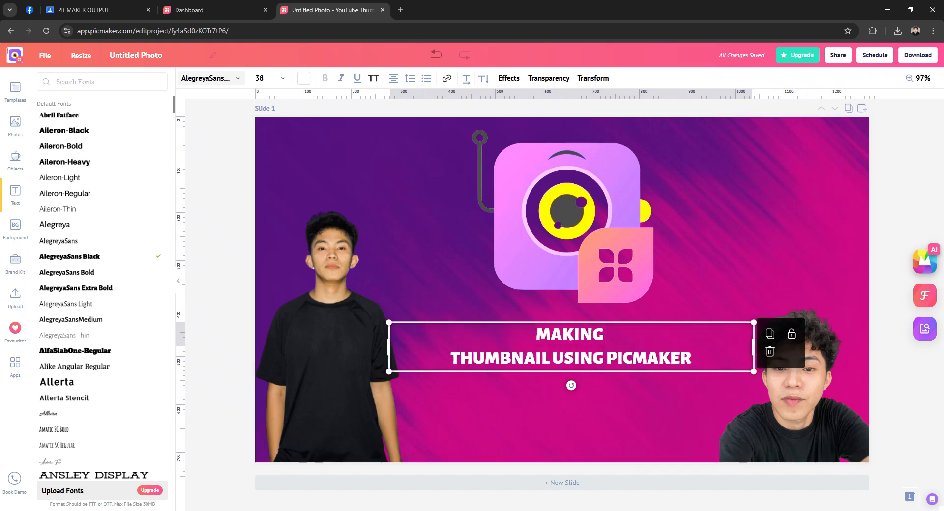
key("BackSpace")
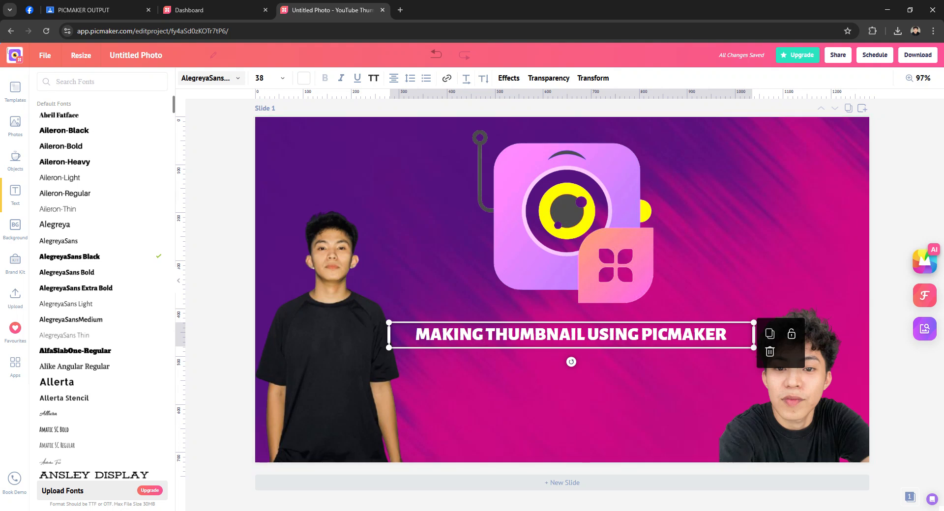
key("Return")
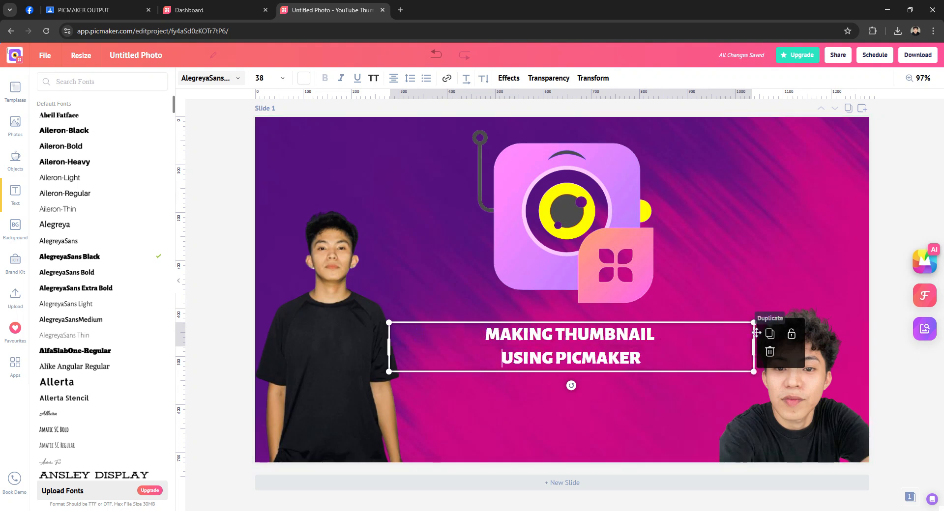
Narrow the title box to fit its two lines, enlarge the text to font size 68 and place it below the logo
left_click_drag(753, 348, 573, 353)
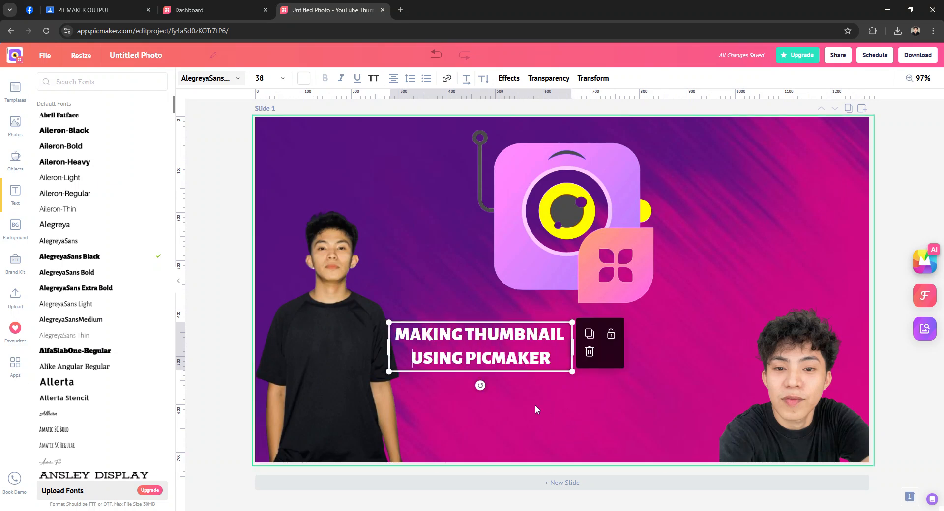
left_click(508, 361)
left_click_drag(521, 355, 604, 347)
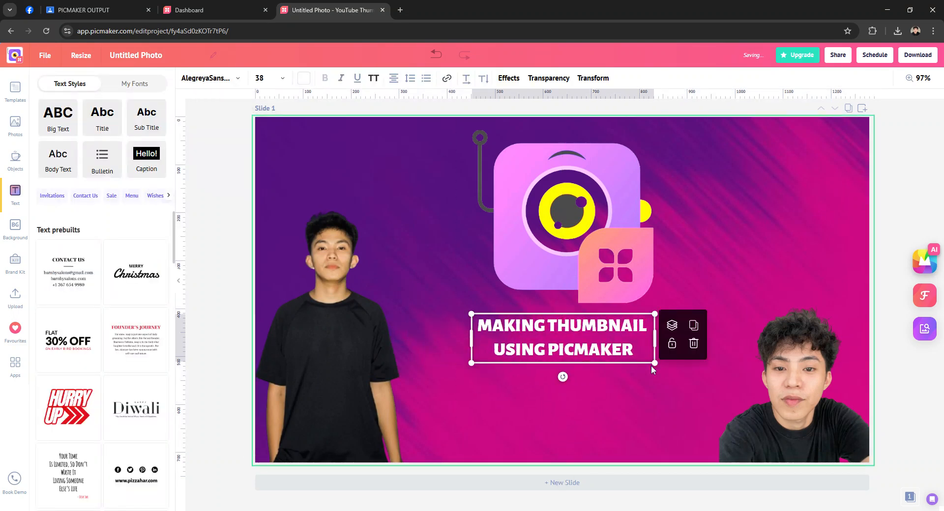
left_click_drag(654, 362, 797, 400)
left_click_drag(692, 364, 654, 387)
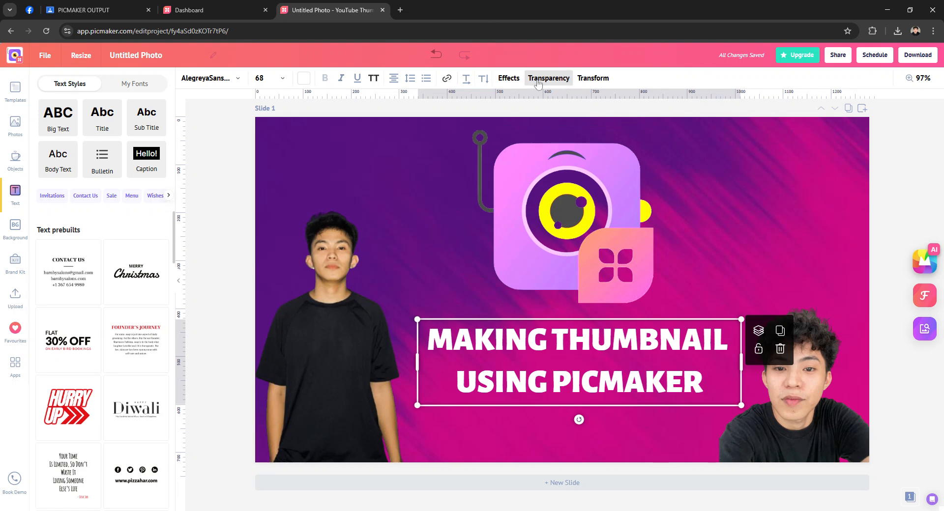
Try the Glitch text effect on the title with an offset of 7
left_click(509, 80)
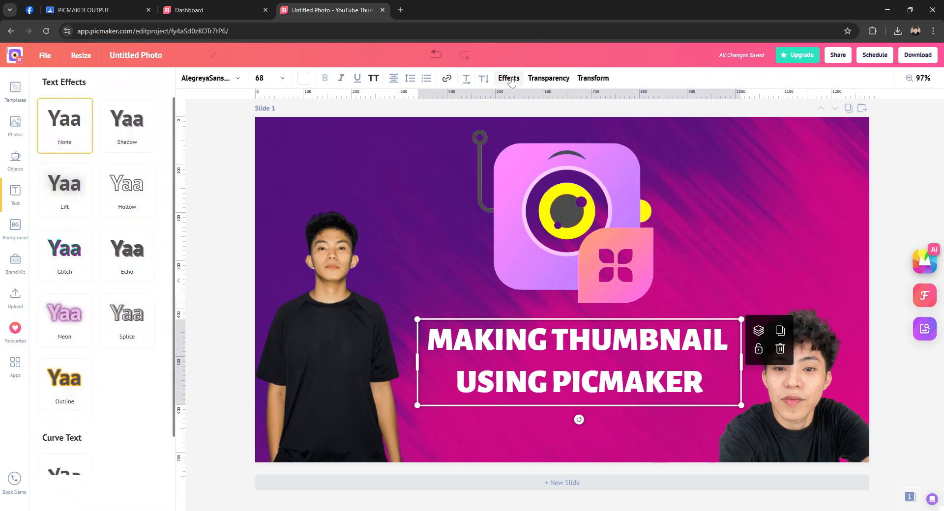
left_click(72, 266)
mouse_move(57, 327)
left_mouse_down()
mouse_move(93, 327)
mouse_move(53, 327)
left_mouse_up()
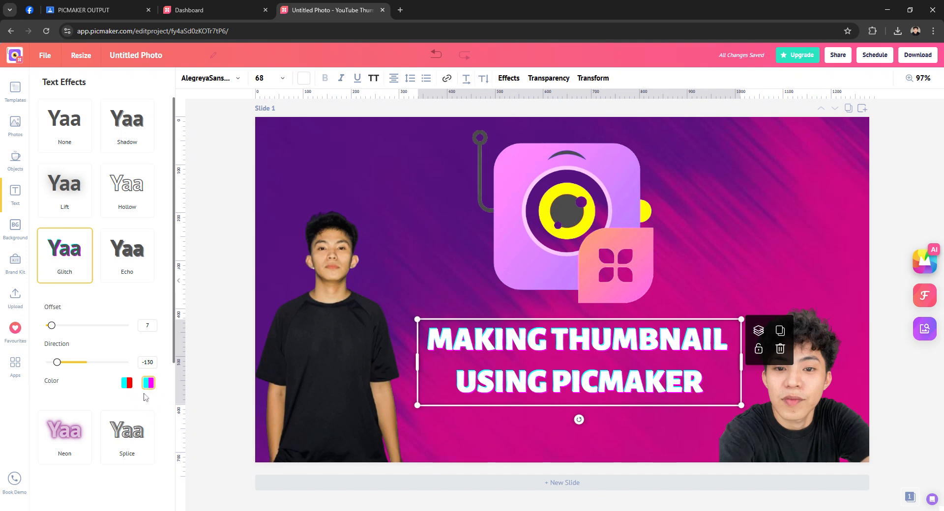
Try the Echo effect with direction 142 on the title, followed by the Splice effect with offset 72
scroll(147, 381, "down", 2)
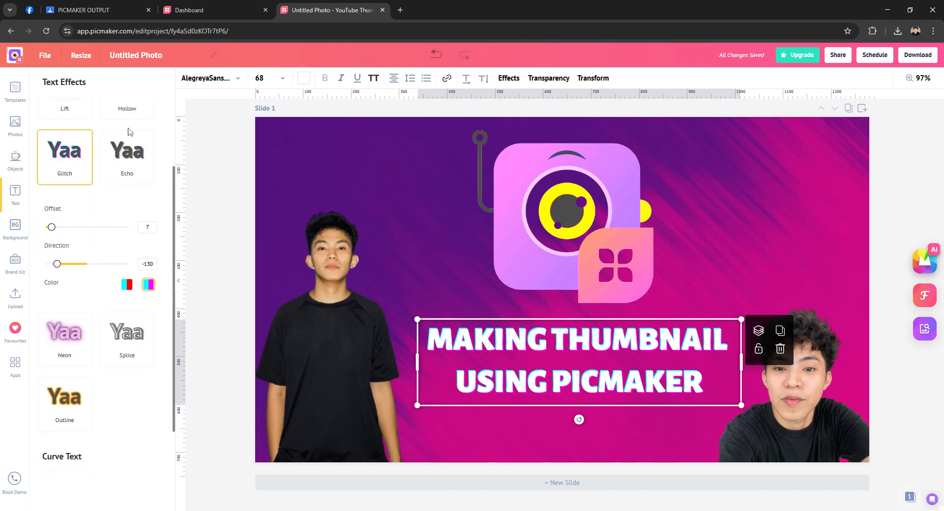
left_click(127, 153)
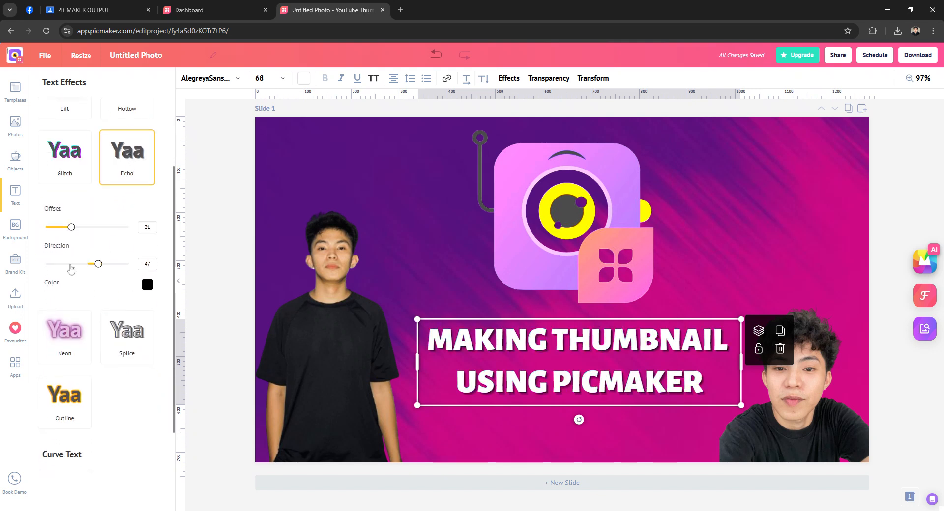
left_click_drag(71, 231, 120, 236)
left_click_drag(100, 268, 120, 272)
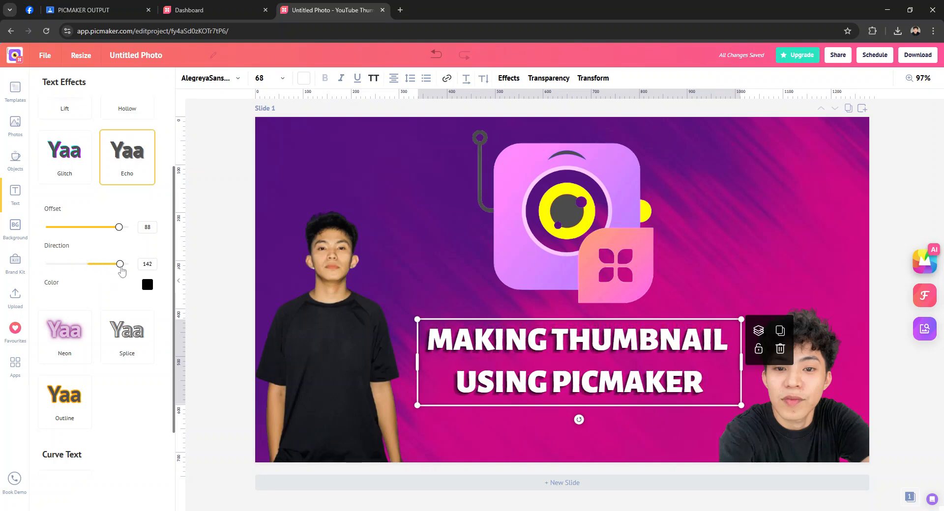
left_click_drag(125, 231, 134, 232)
left_click(126, 331)
left_click_drag(70, 294, 107, 295)
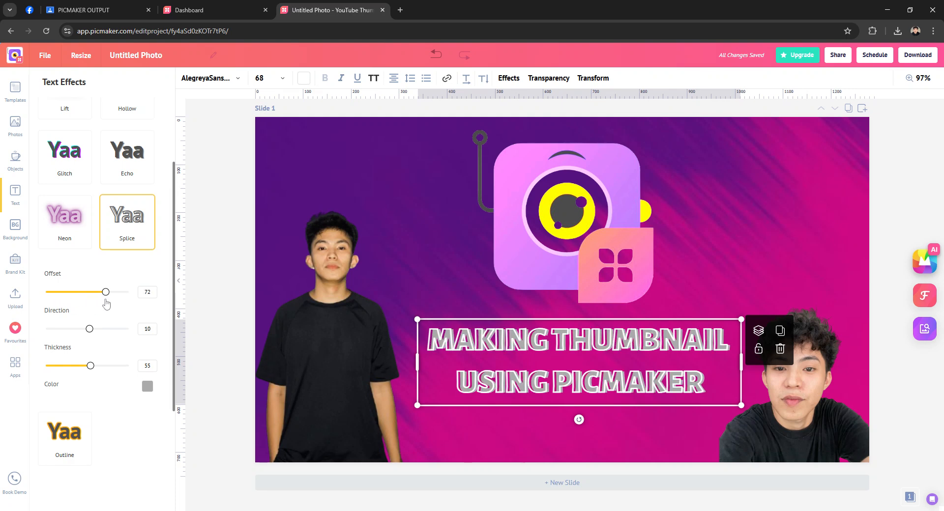
Apply the Shadow effect to the title with offset 100, blur 0, transparency 100 and direction 59
scroll(127, 163, "up", 2)
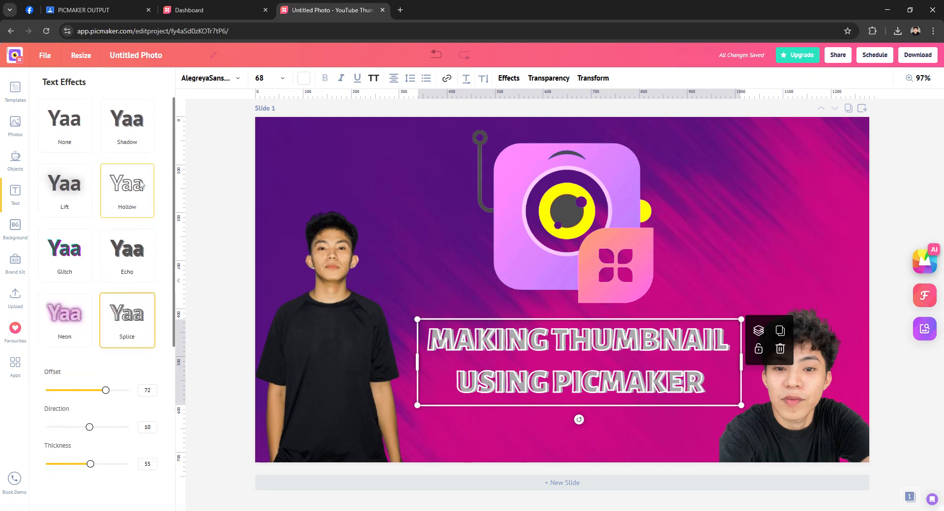
left_click(90, 130)
left_click(126, 129)
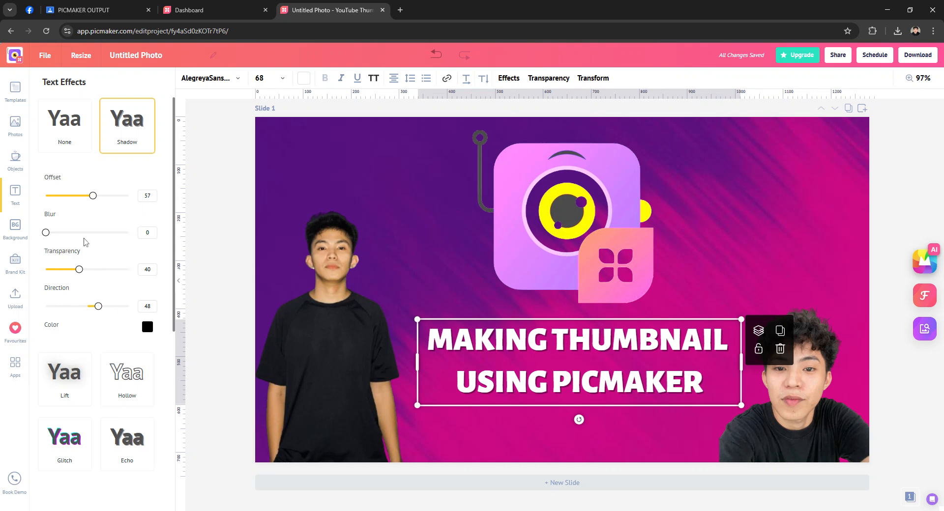
left_click_drag(93, 198, 134, 203)
left_click_drag(107, 234, 25, 248)
left_click_drag(79, 269, 131, 280)
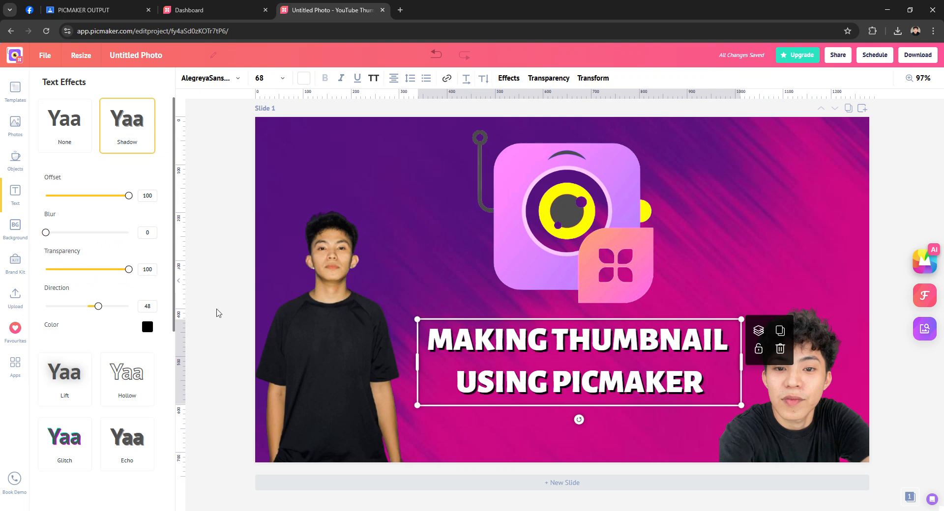
left_click_drag(98, 307, 102, 309)
scroll(121, 318, "down", 2)
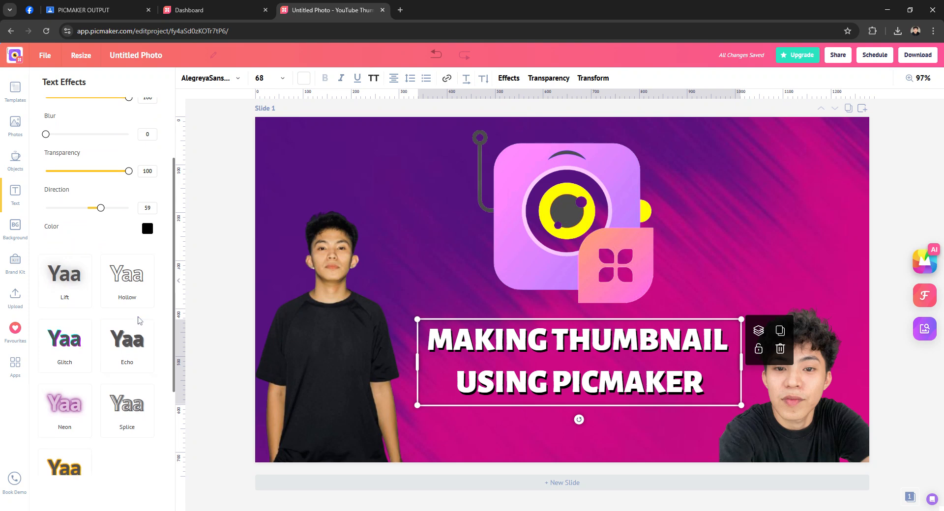
scroll(123, 339, "down", 3)
scroll(94, 390, "up", 6)
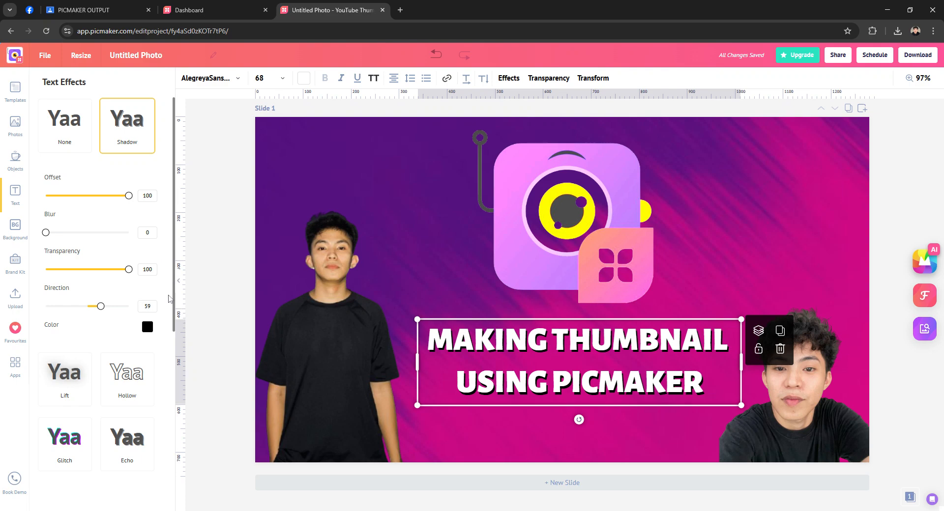
Collapse the side panel and centre the title horizontally on the slide, just below the logo
left_click(178, 281)
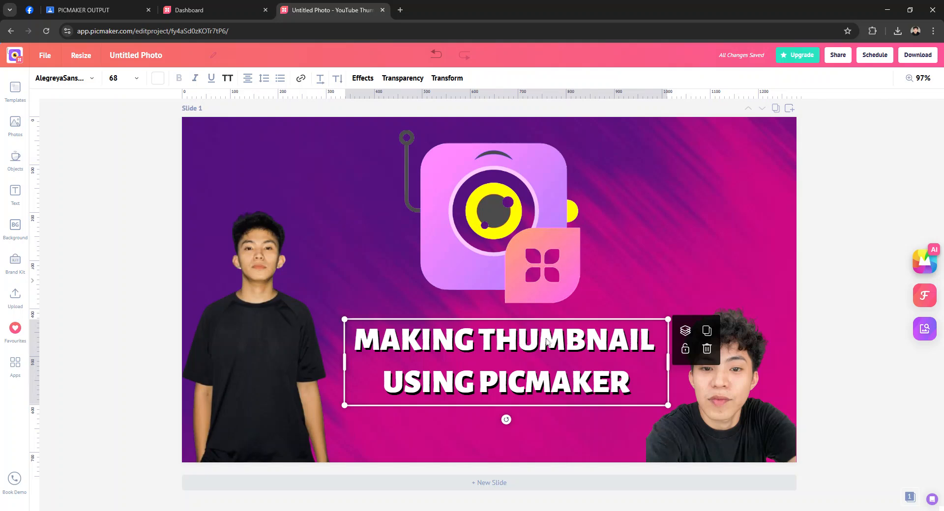
left_click(616, 434)
left_click_drag(579, 371, 578, 366)
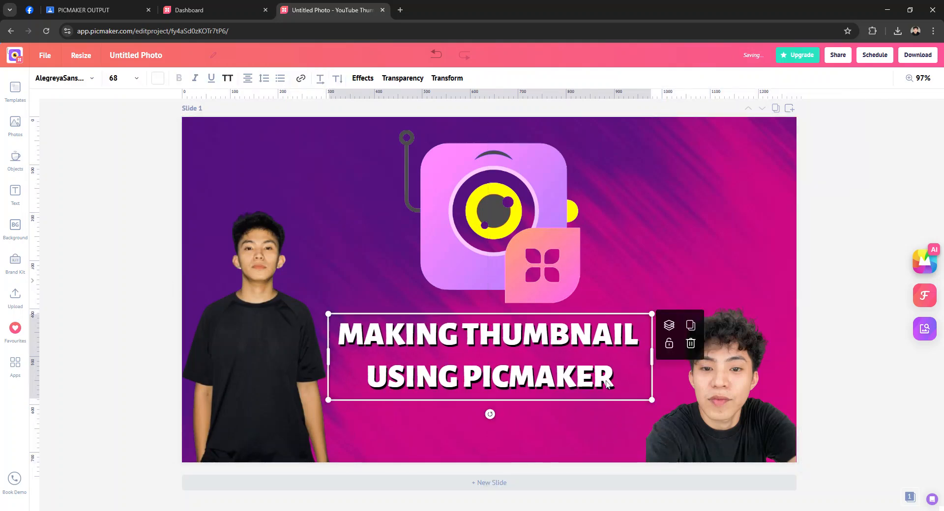
left_click(621, 425)
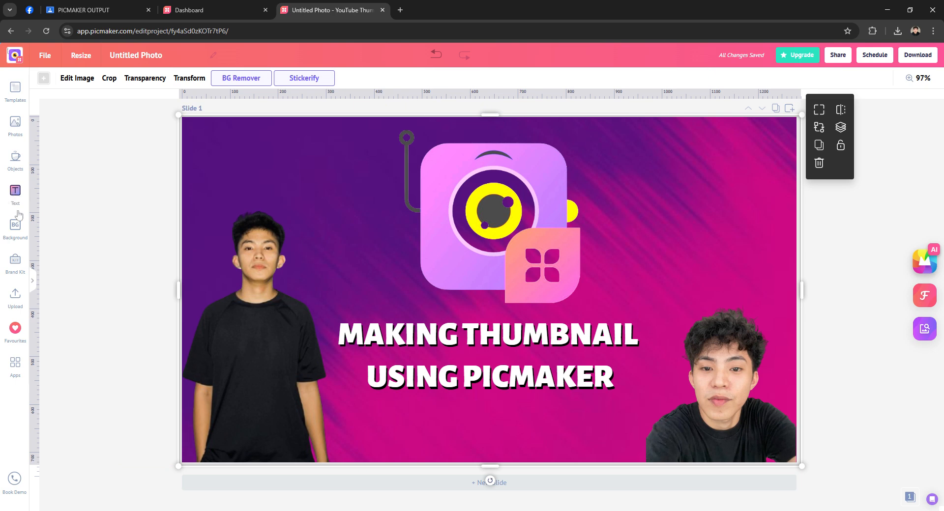
Search Google Images for "subscribe" in a new browser tab and download the red Freepik Subscribe button image
left_click(18, 295)
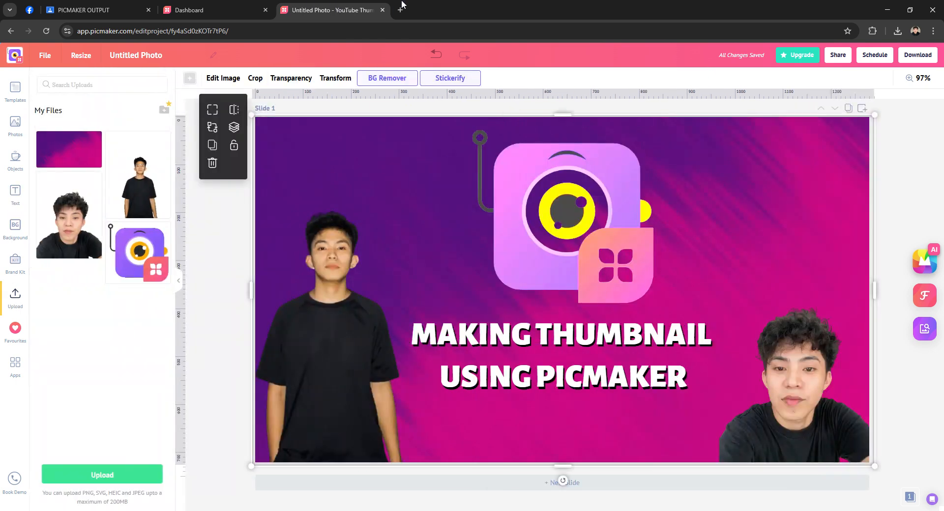
left_click(400, 9)
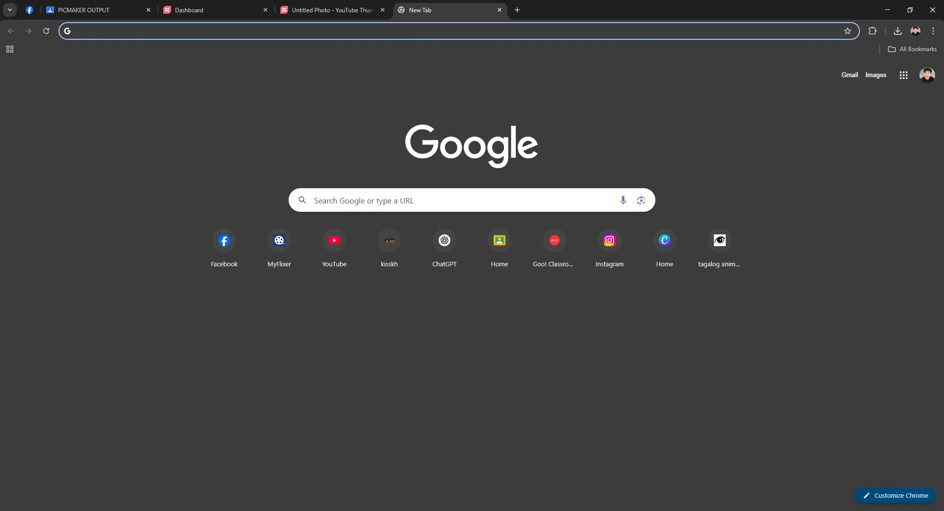
left_click(83, 30)
type("su")
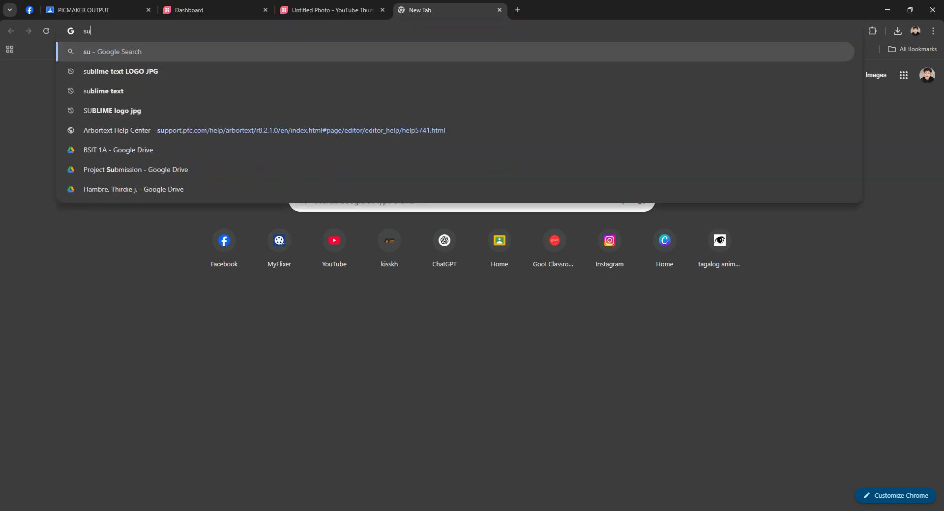
type("bsc")
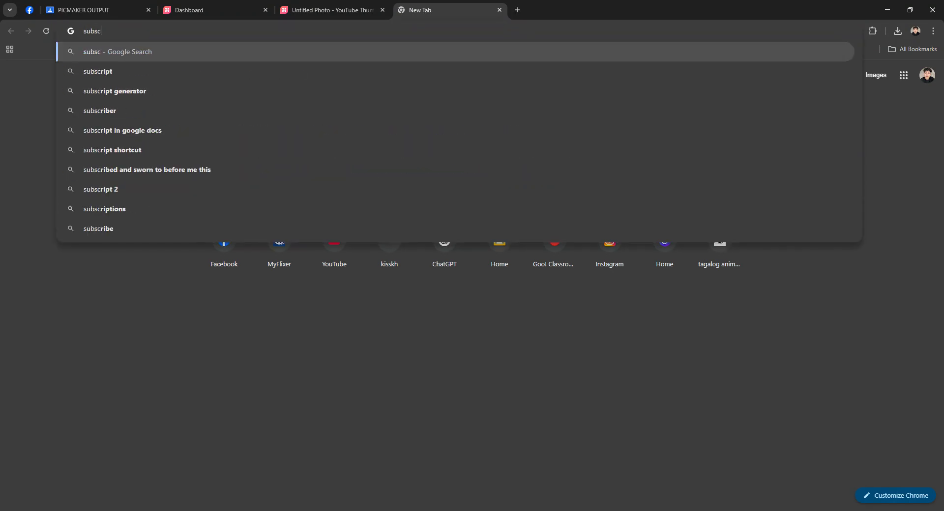
type("r")
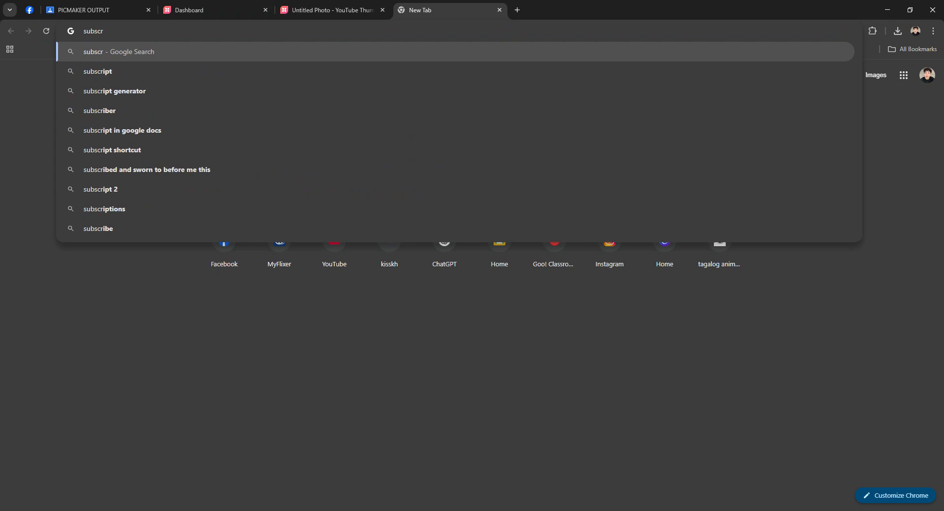
type("ibe")
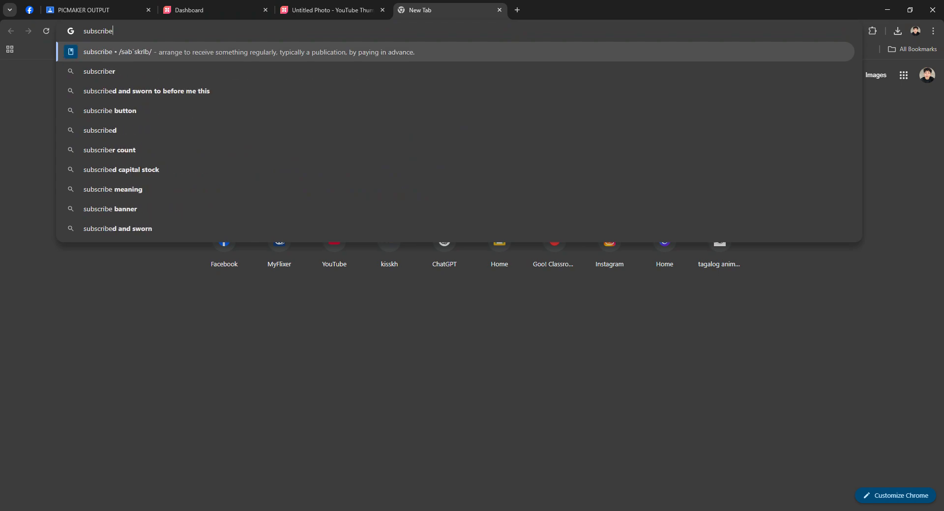
key("Return")
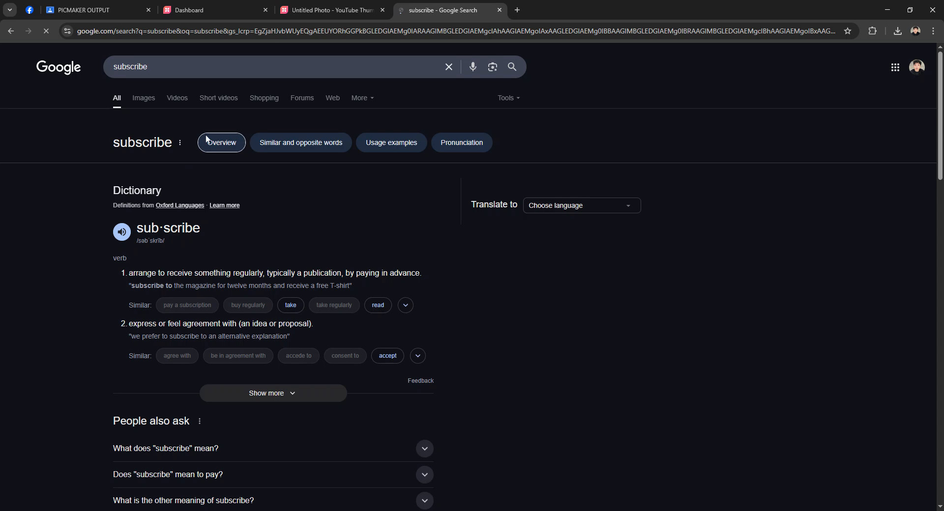
left_click(155, 99)
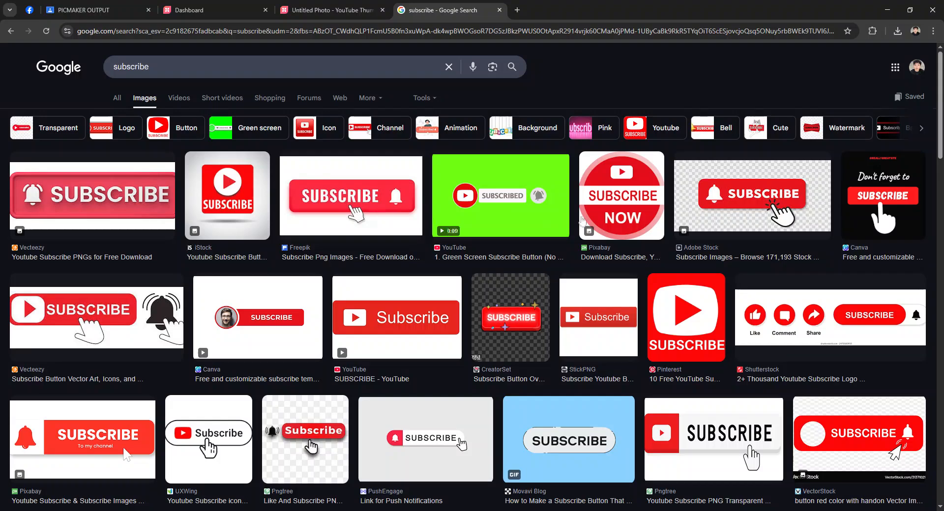
left_click(346, 199)
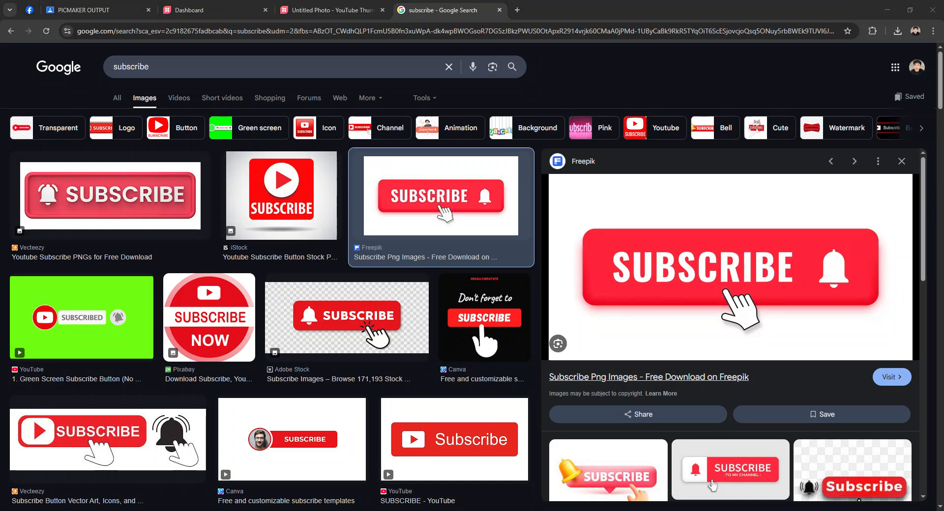
key("Return")
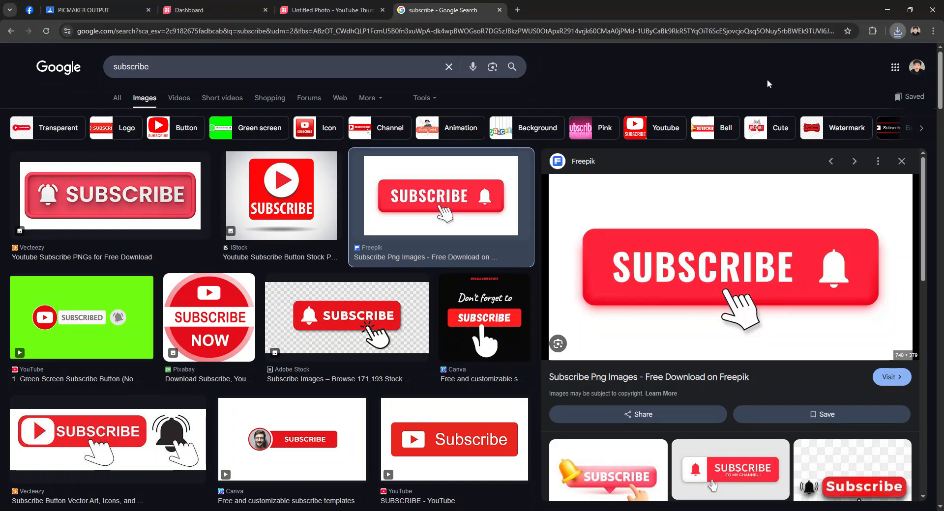
Search for a background remover in another browser tab and open the remove.bg site
left_click(516, 10)
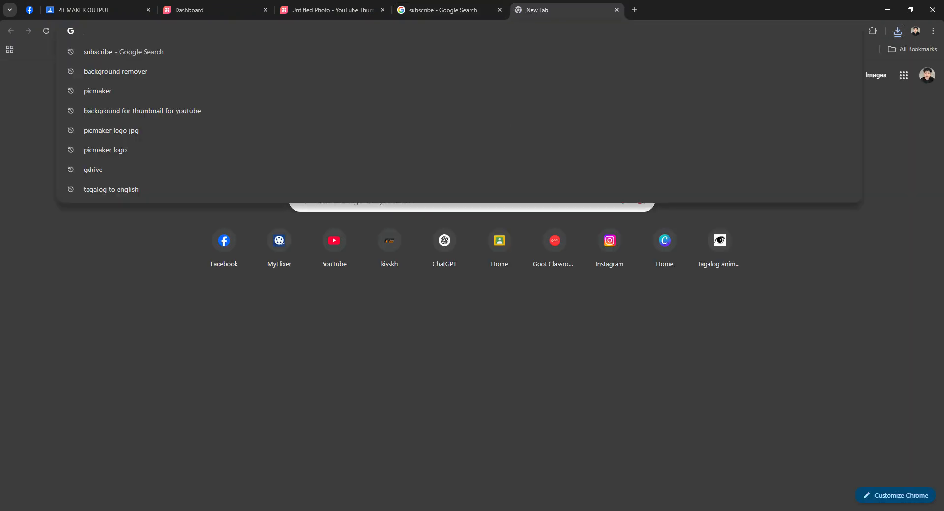
left_click(252, 72)
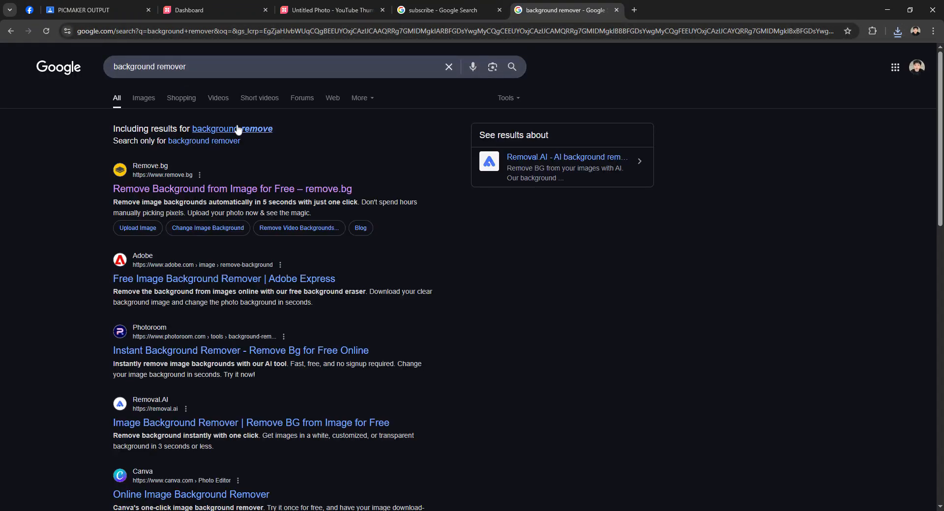
left_click(238, 129)
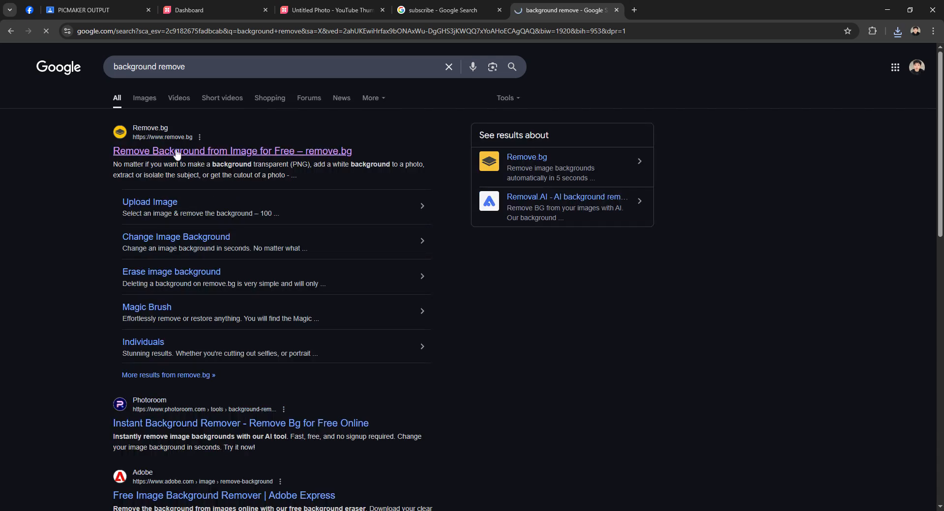
left_click(177, 152)
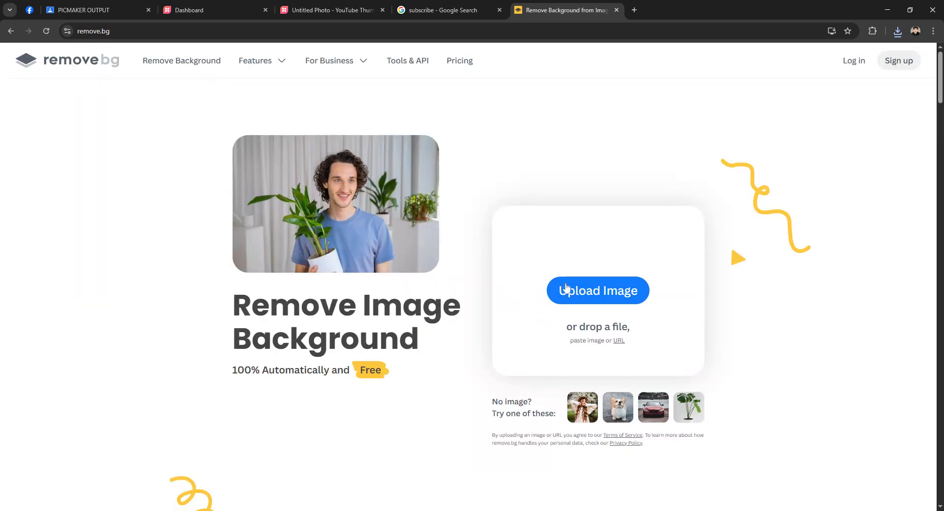
Try to remove the background from the purple-pink image
key("ctrl+v")
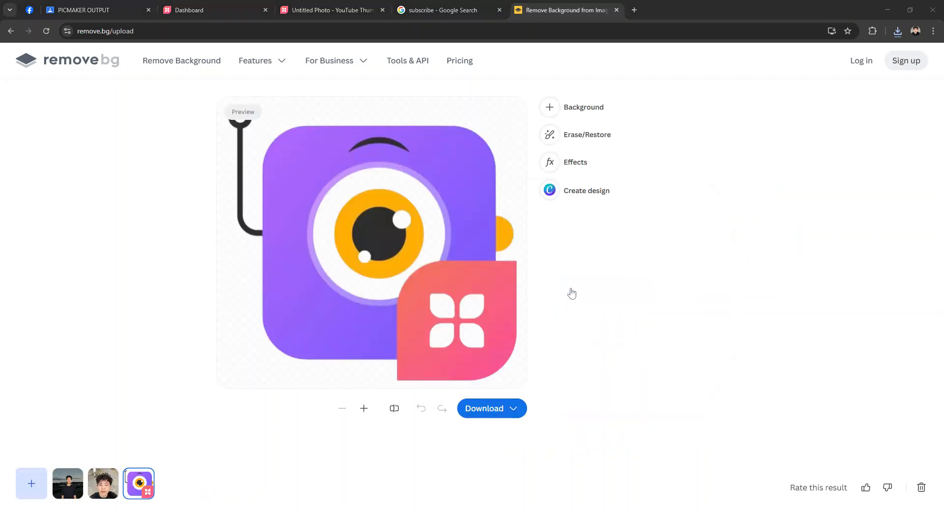
key("ctrl+v")
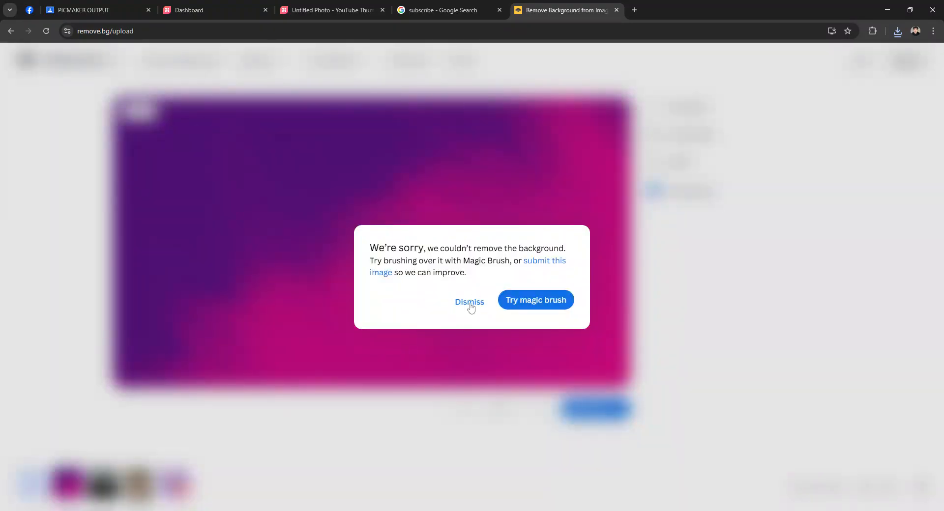
left_click(468, 306)
left_click(26, 495)
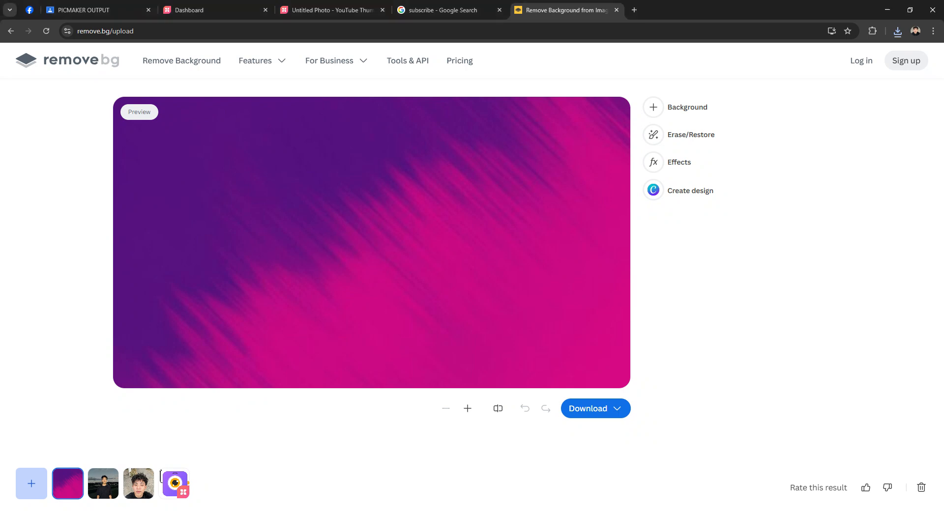
Refine the image search to "subscribe jpg" and download the red Pngtree Subscribe button with the play icon
left_click(443, 10)
left_click(150, 67)
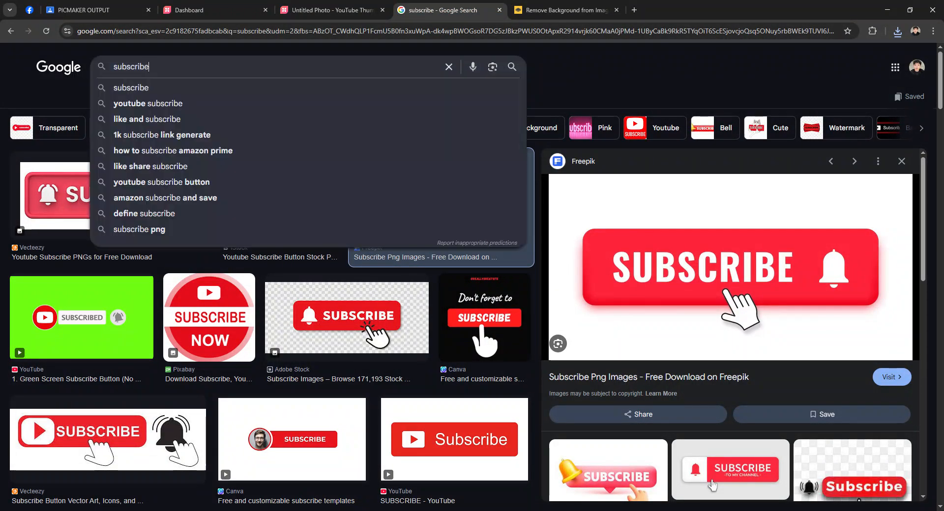
type("j")
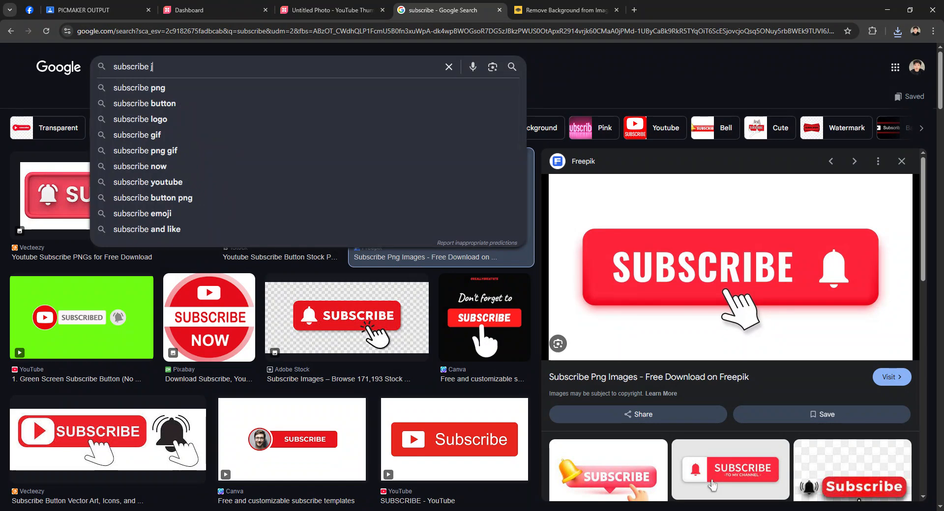
type("pg")
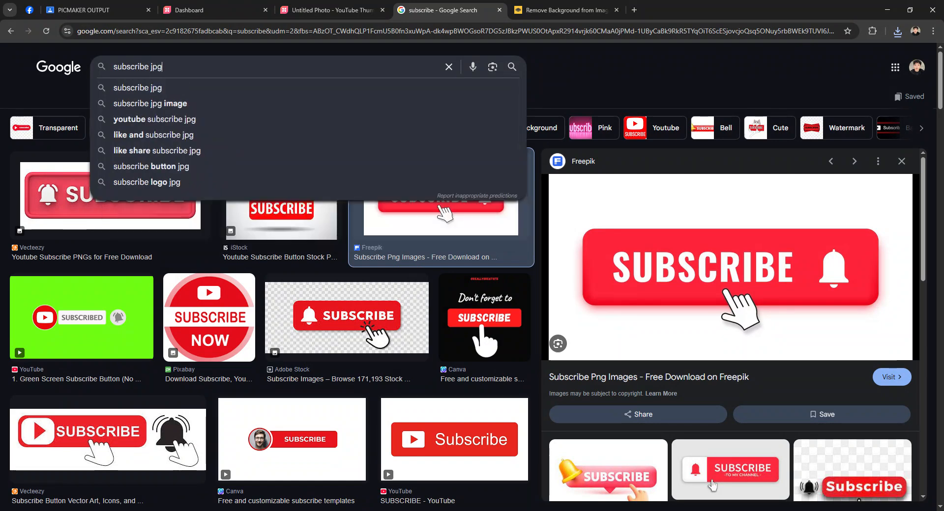
key("Return")
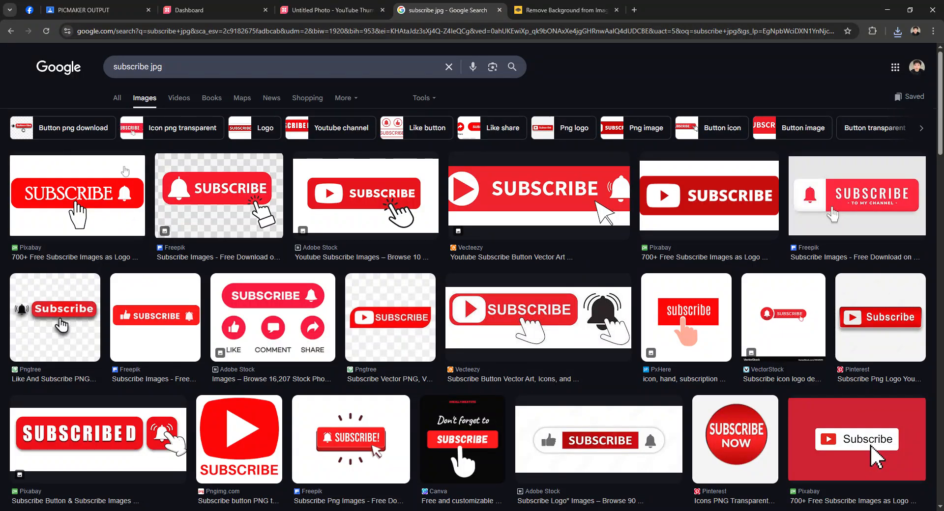
left_click(403, 328)
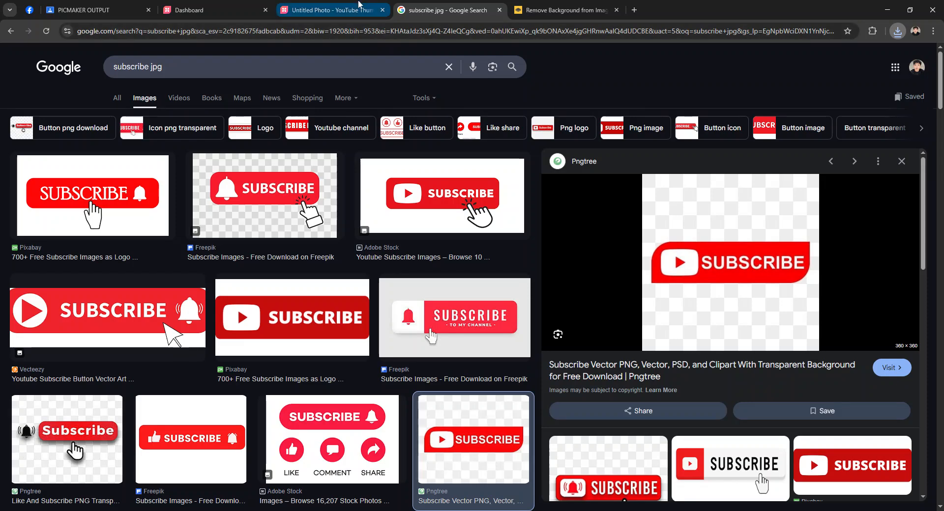
Upload the new Subscribe button image to remove.bg and download the free 360 x 360 background-free preview
left_click(364, 7)
left_click(504, 8)
left_click(565, 9)
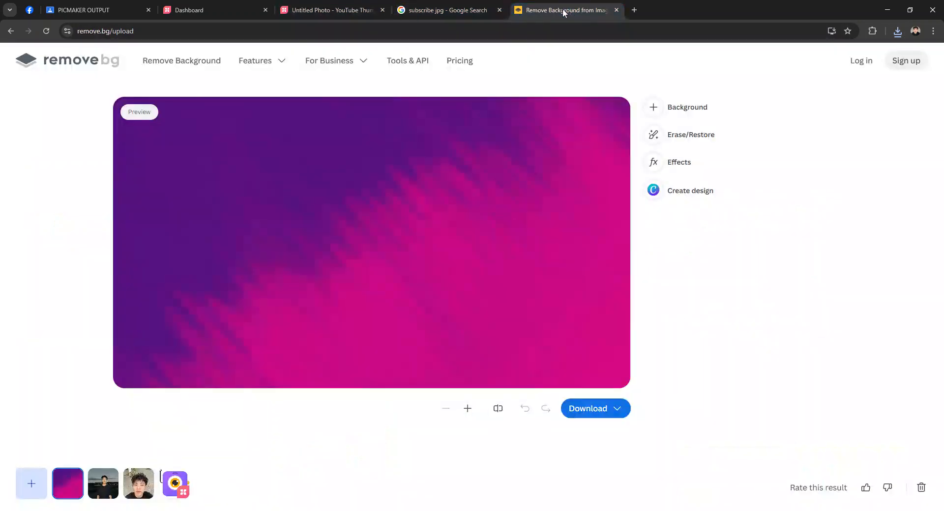
left_click(31, 486)
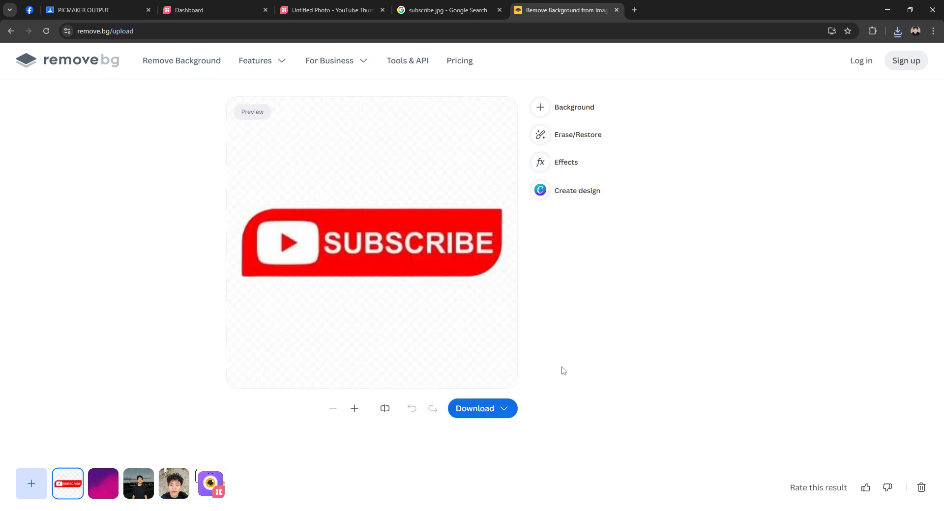
left_click(496, 410)
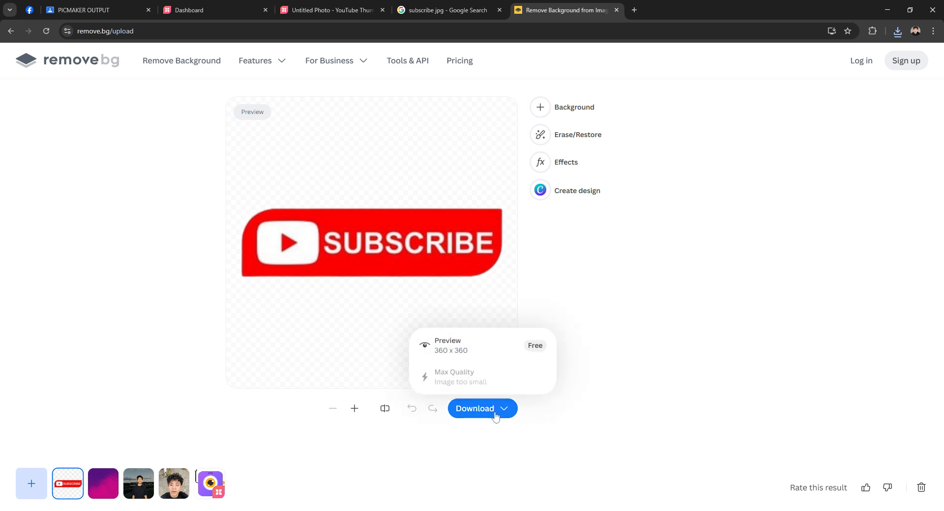
left_click(450, 356)
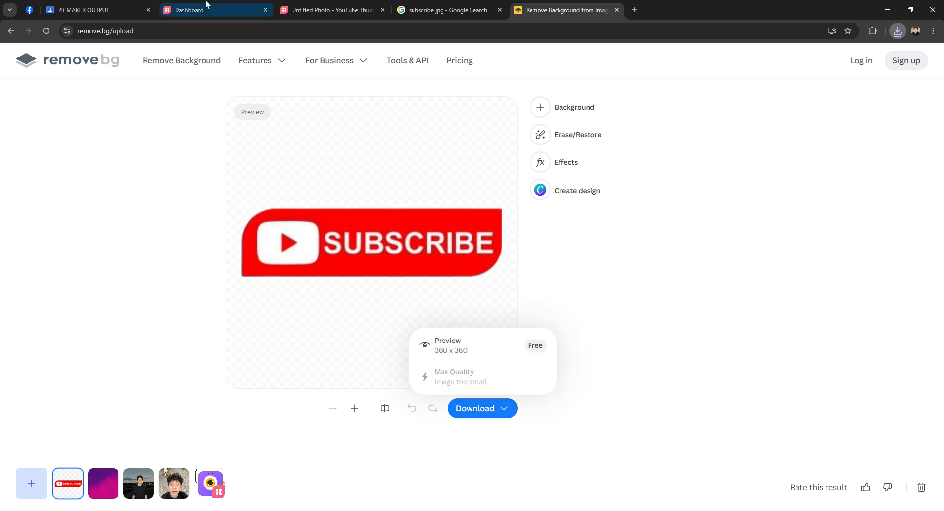
Switch back to the Picmaker thumbnail project and upload the Subscribe button cutout to My Files
left_click(212, 5)
left_click(300, 10)
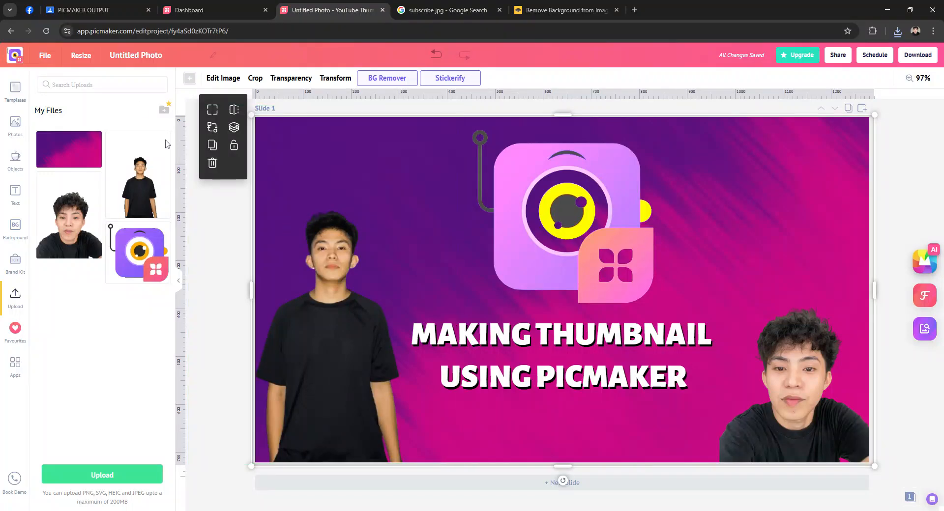
left_click(224, 238)
left_click(179, 281)
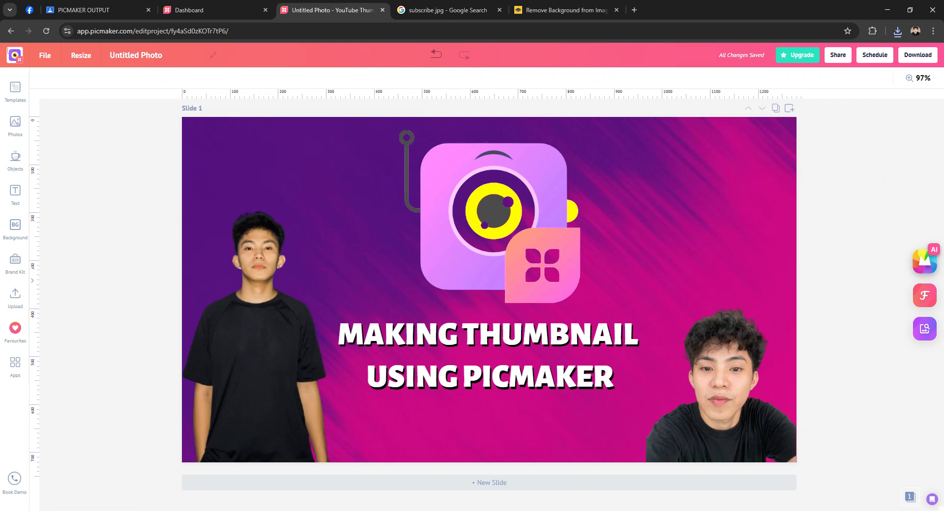
left_click(13, 298)
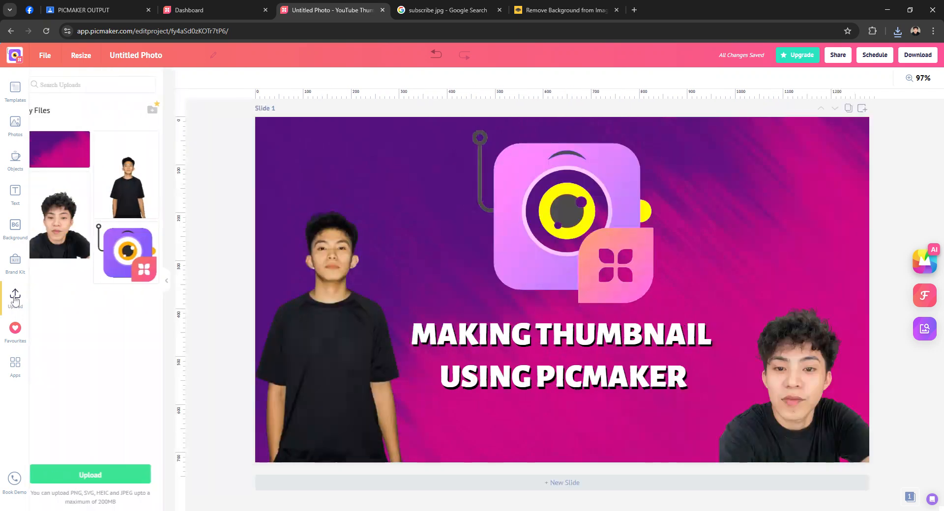
left_click(103, 480)
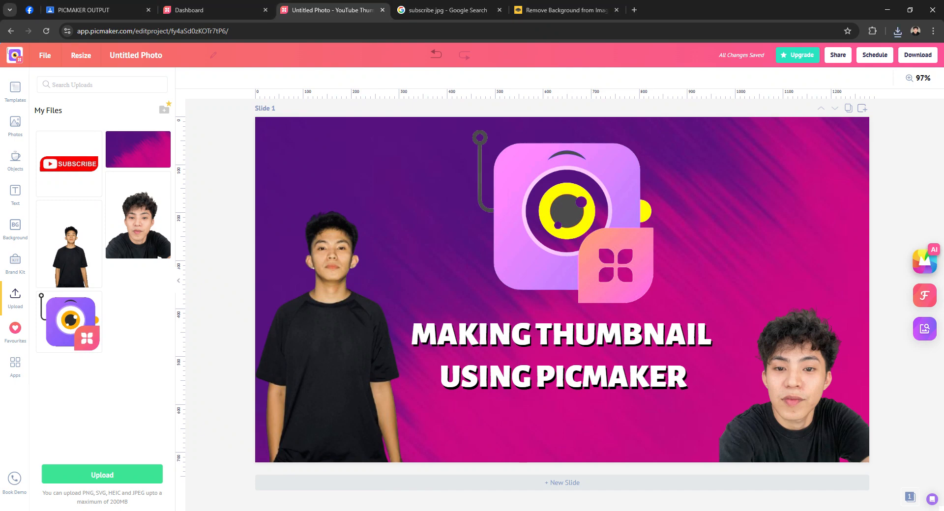
Insert the uploaded Subscribe button on the slide and delete the surplus duplicate copy
left_click(70, 185)
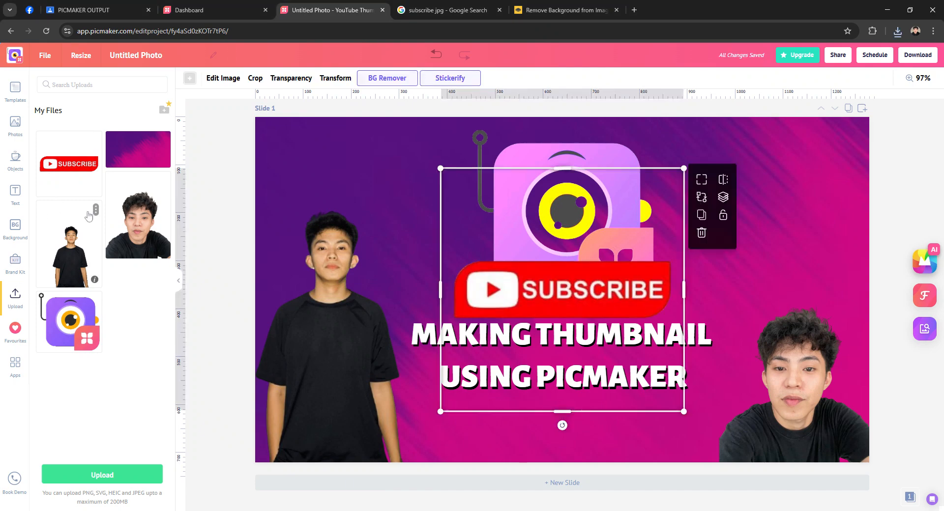
left_click_drag(684, 166, 564, 289)
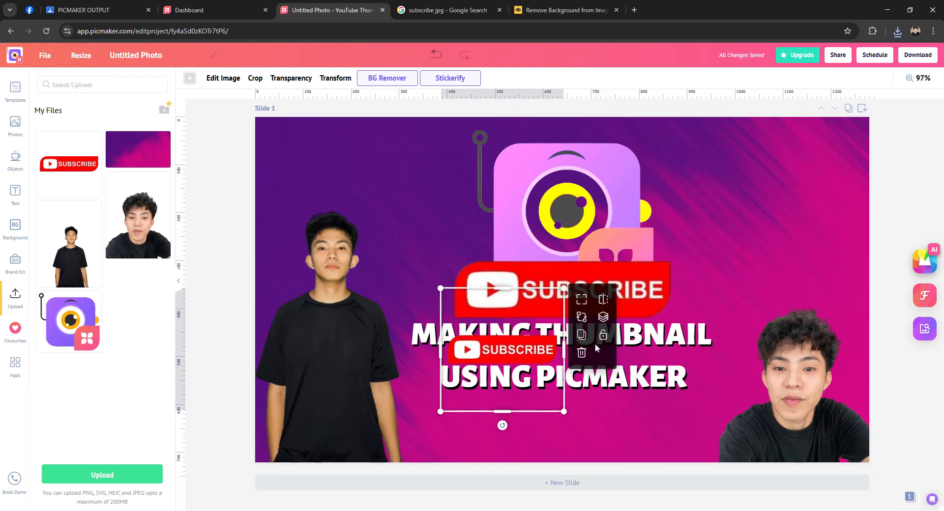
left_click(582, 352)
Shrink the Subscribe button's frame to about 300 px wide, trim its empty height, and place it above the standing portrait
left_click(610, 295)
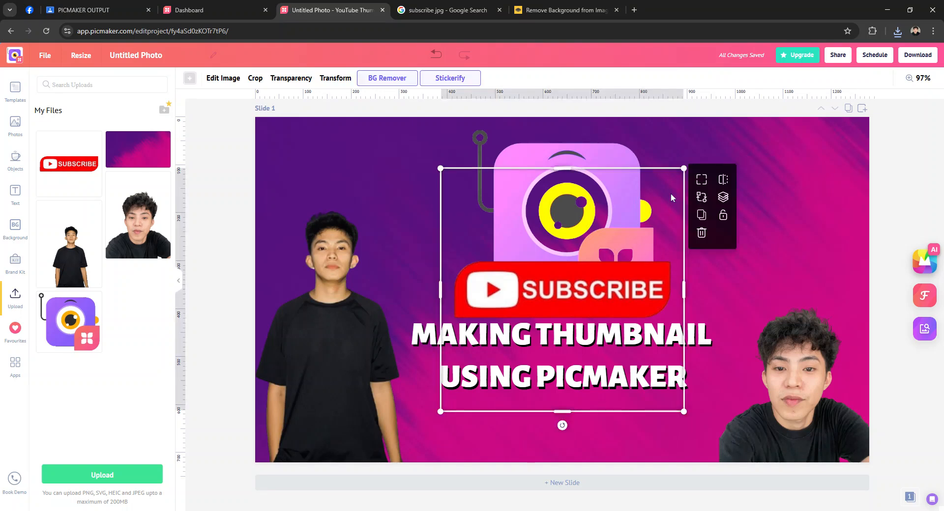
left_click_drag(683, 172, 583, 269)
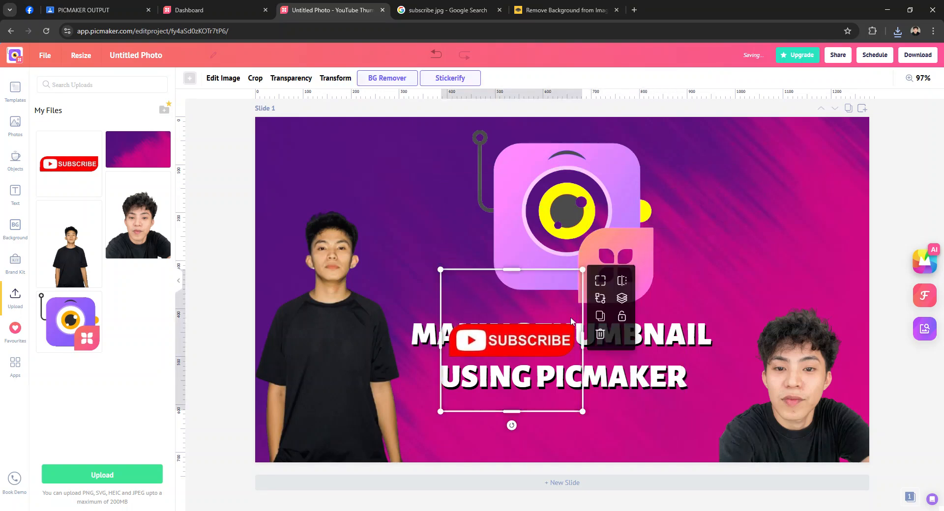
left_click_drag(511, 411, 339, 162)
left_click(558, 415)
left_click(776, 266)
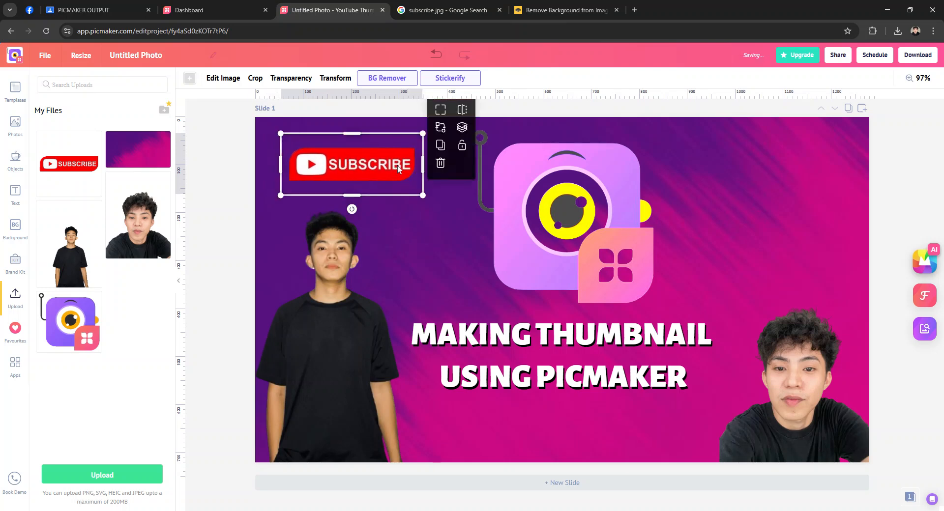
Enlarge the Subscribe button's frame to about 436 px wide and reposition it above the standing portrait
left_click_drag(474, 110, 486, 109)
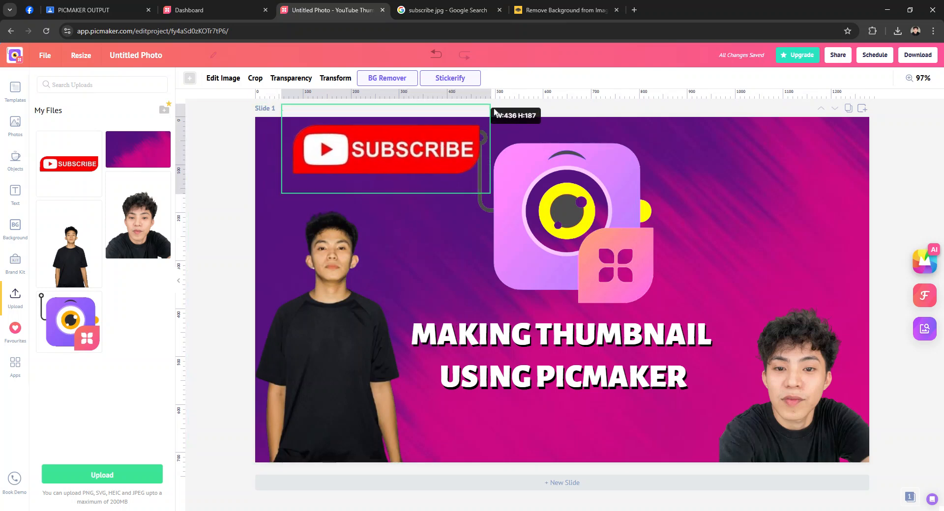
left_click_drag(411, 173, 428, 192)
Collapse the uploads panel, trim the empty sides of the standing portrait's frame, and nudge the portrait slightly inward from the slide's left edge
left_click(424, 291)
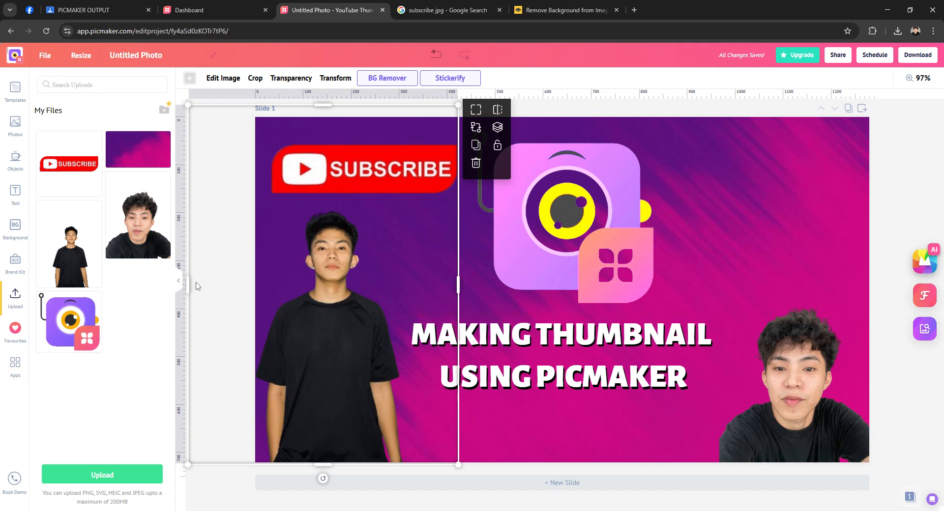
left_click(177, 285)
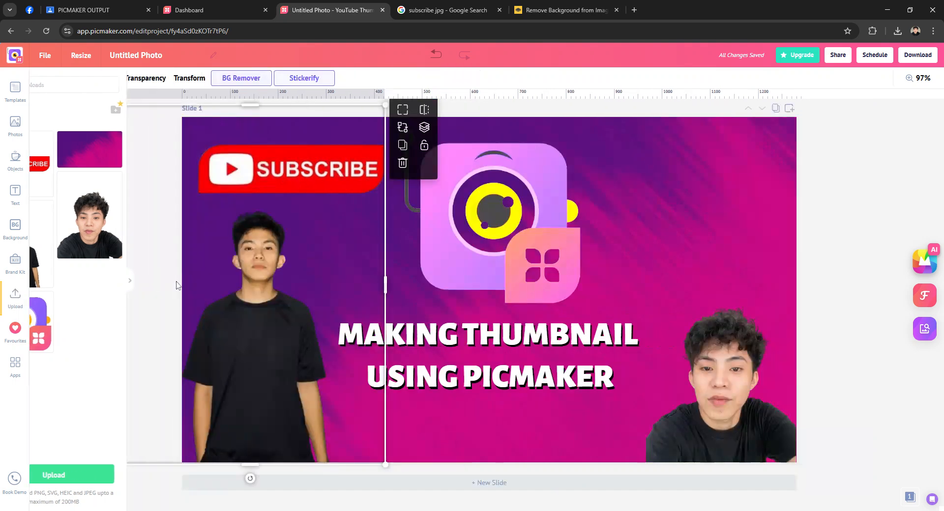
left_click(54, 268)
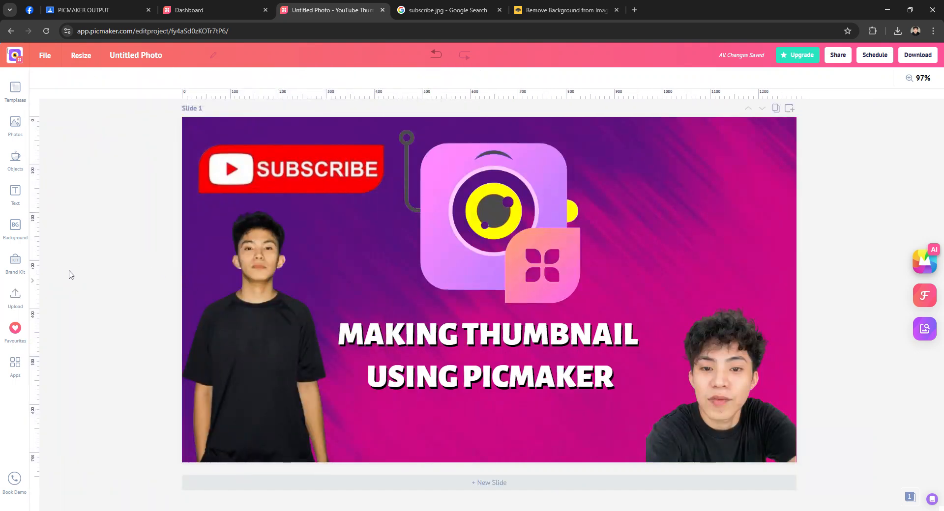
left_click(208, 273)
left_click_drag(115, 289, 159, 290)
left_click_drag(269, 290, 251, 284)
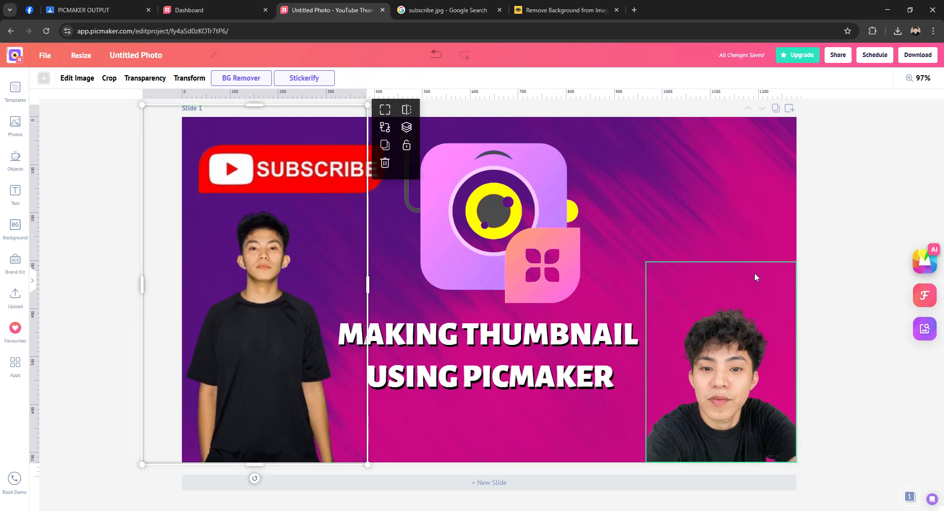
left_click(822, 199)
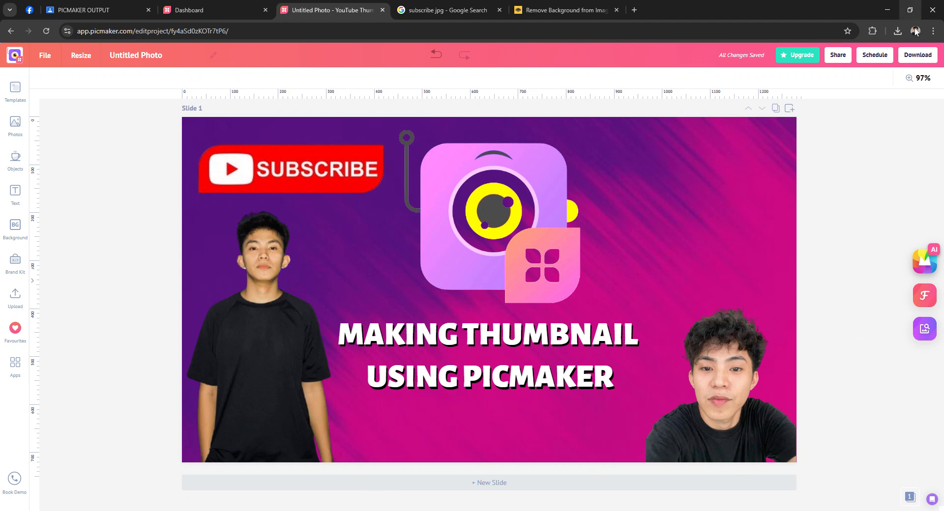
Download the thumbnail as a 1280 x 720 JPG at 100% design quality and dismiss the download notification
left_click(913, 61)
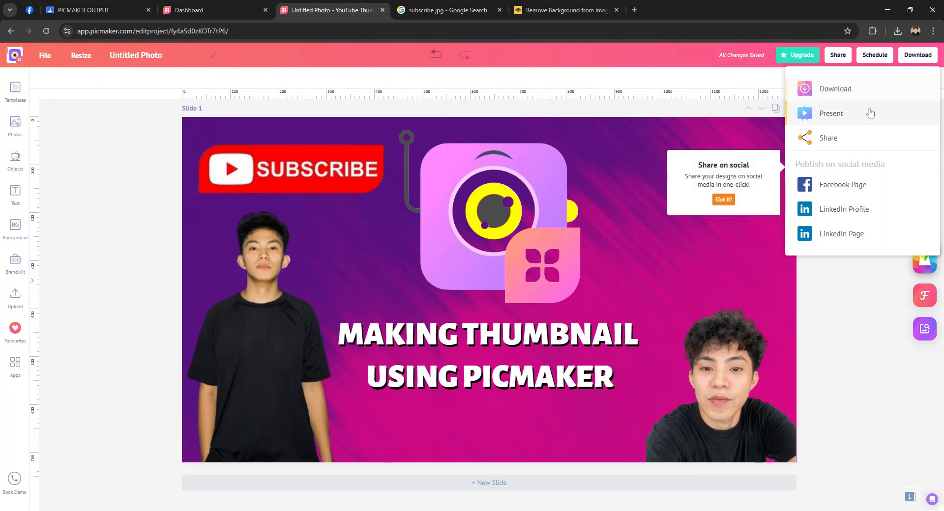
left_click(831, 92)
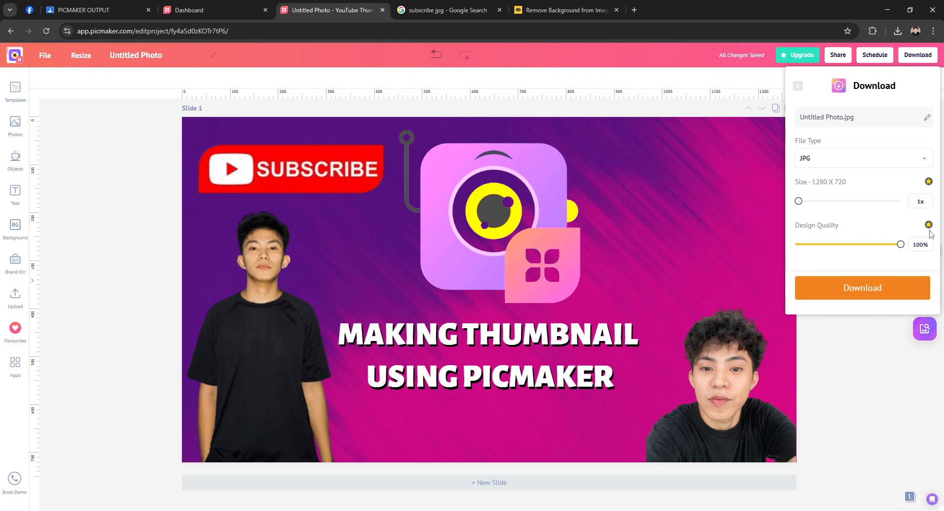
left_click(854, 290)
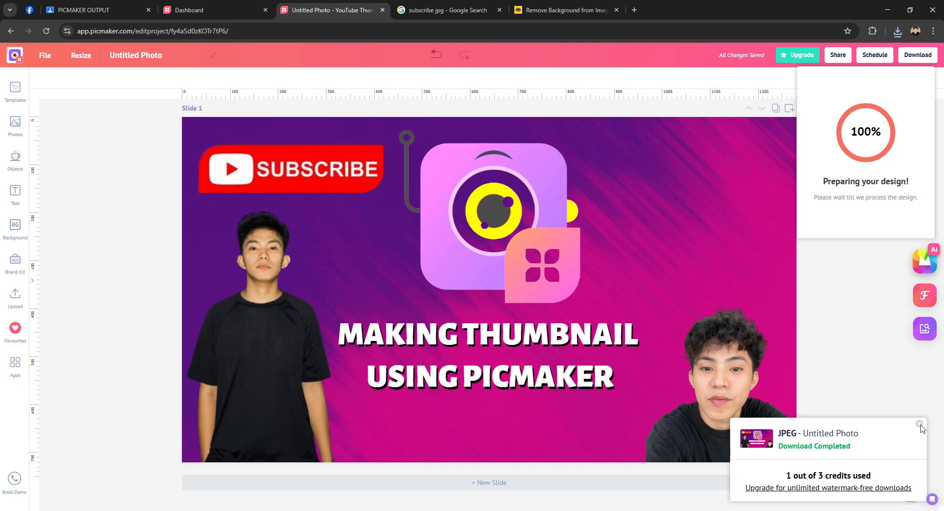
left_click(919, 425)
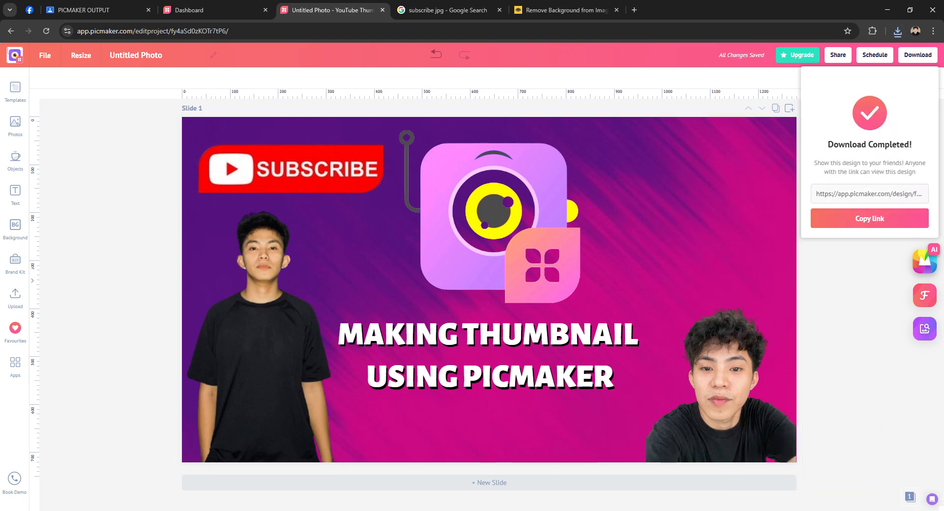